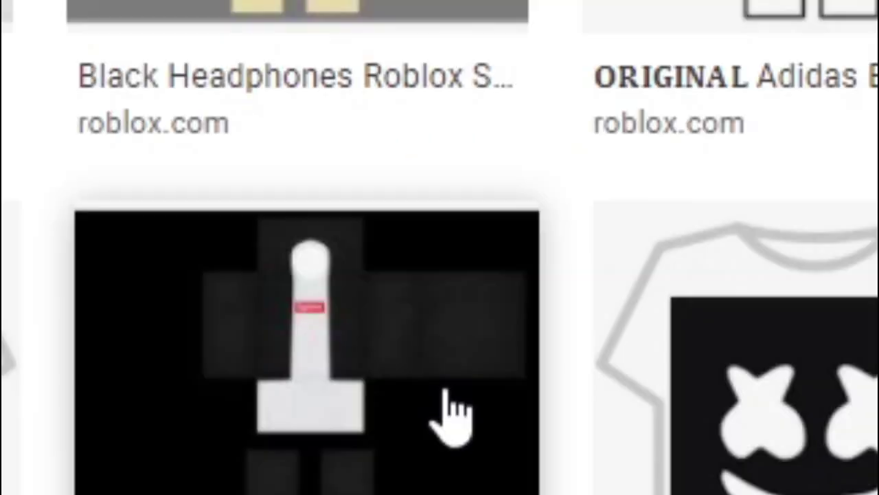
Save the full-size black Supreme hoodie shirt image found in the Google image results.
click(447, 412)
right_click(580, 397)
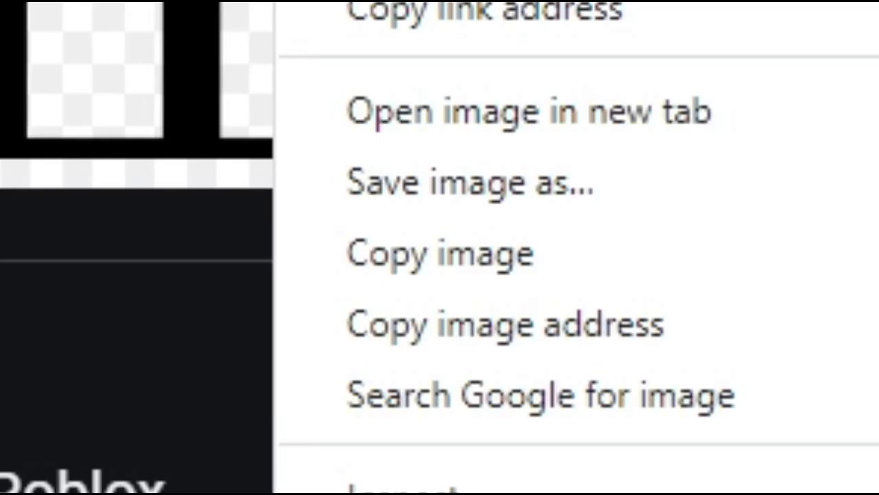
click(487, 206)
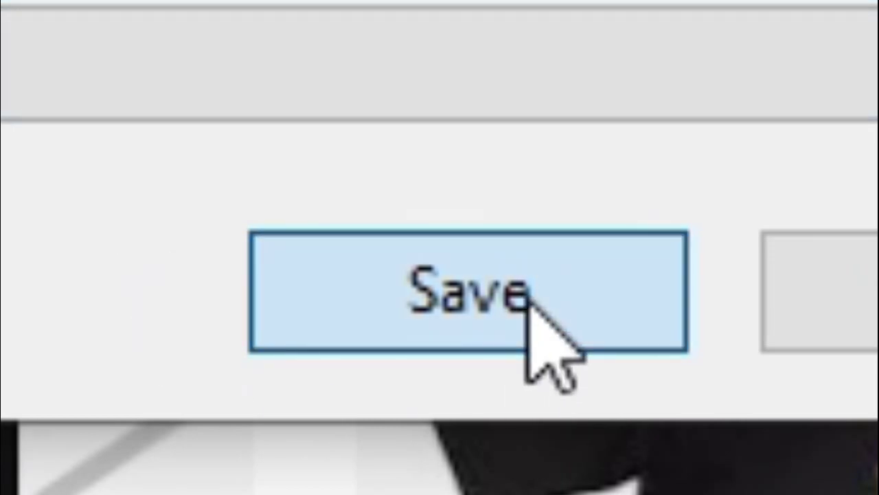
click(528, 295)
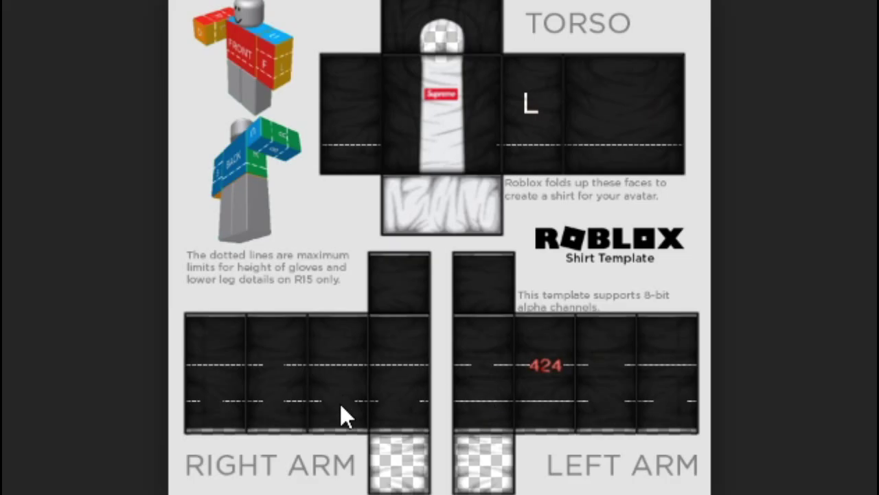
Delete the already placed hoodie image layer from the shirt template document.
mouse_move(359, 362)
mouse_down()
mouse_move(360, 386)
mouse_move(363, 374)
mouse_up()
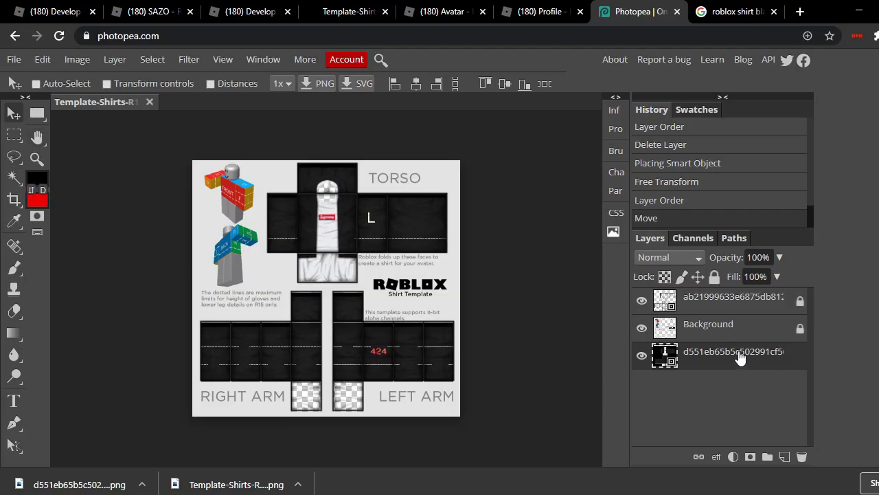
drag(817, 492, 801, 456)
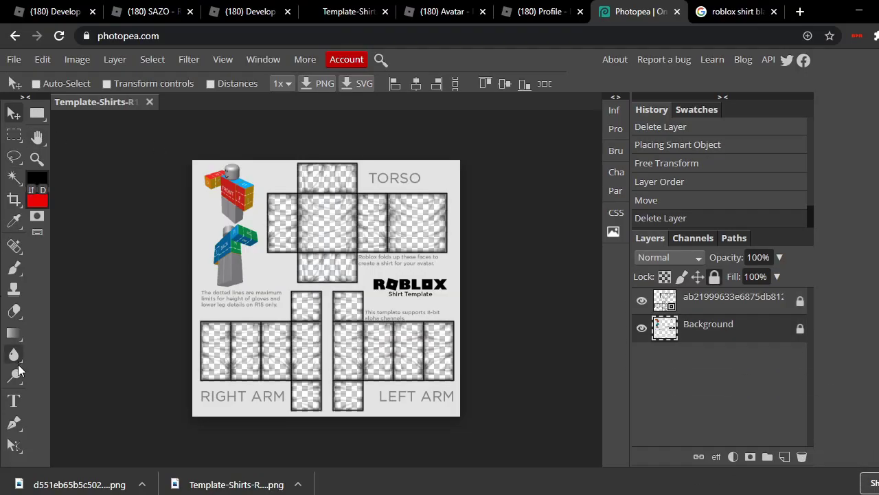
Clear the torso and arm panels of the Background layer using rectangular selections, and deselect.
click(14, 135)
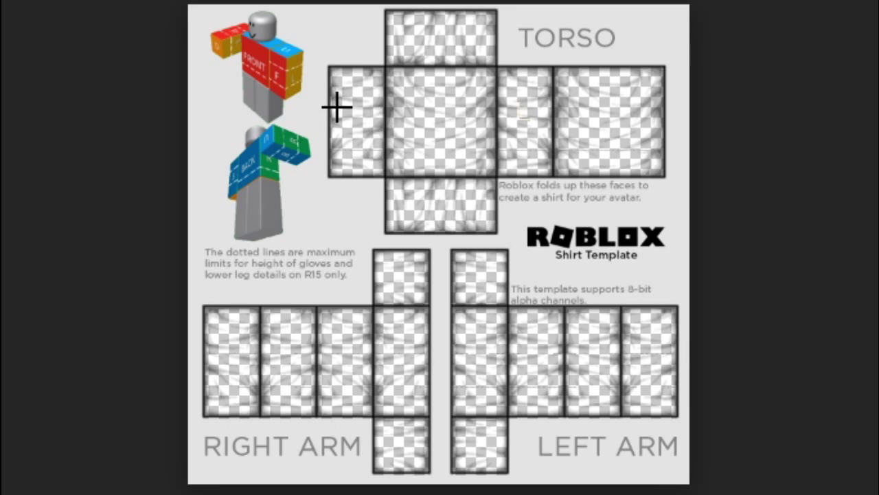
drag(337, 107, 383, 165)
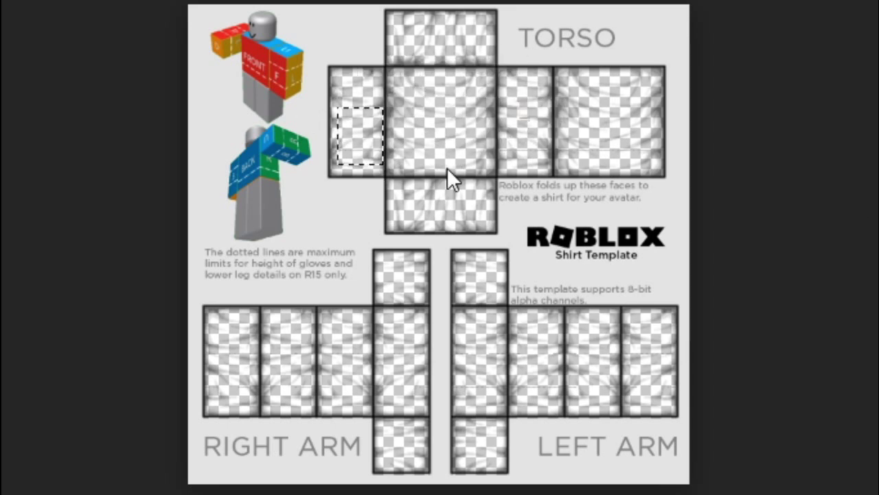
click(363, 116)
drag(331, 90, 386, 168)
mouse_move(360, 104)
mouse_down()
mouse_move(526, 110)
mouse_move(234, 341)
mouse_move(401, 368)
mouse_move(401, 266)
mouse_move(597, 349)
mouse_move(485, 403)
mouse_up()
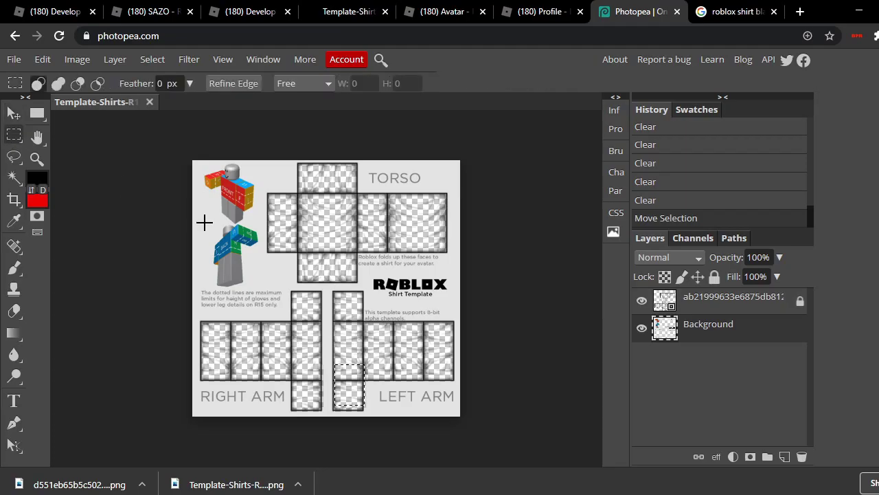
click(204, 223)
Place the downloaded hoodie image in the template and scale it to cover the canvas, aligned with the panels.
click(14, 112)
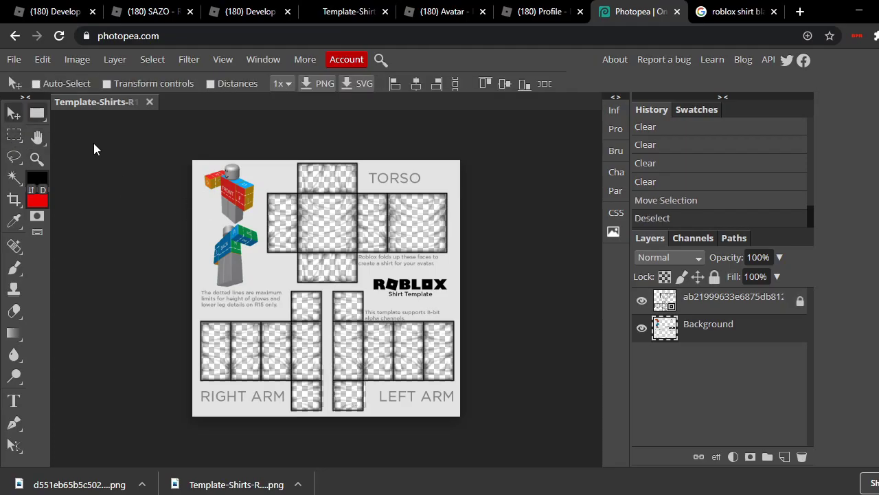
key(alt+Tab)
drag(553, 186, 379, 230)
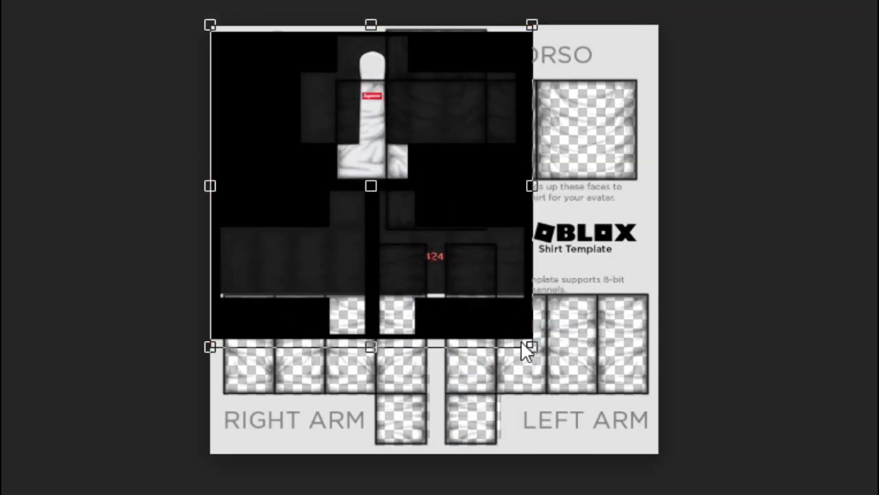
drag(531, 347, 656, 465)
drag(452, 115, 453, 105)
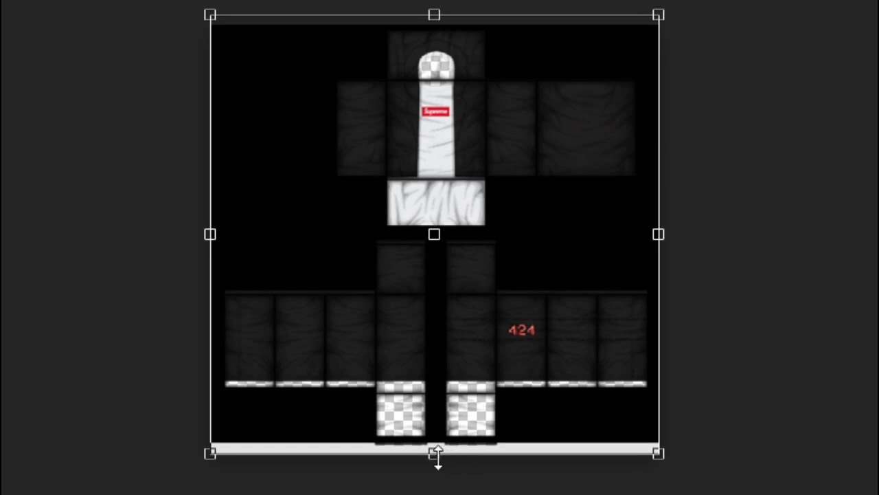
drag(437, 455, 438, 462)
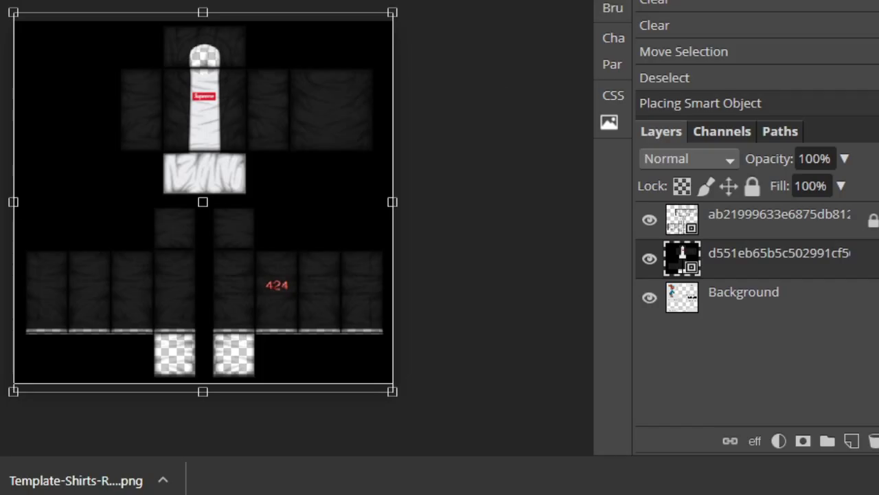
key(Return)
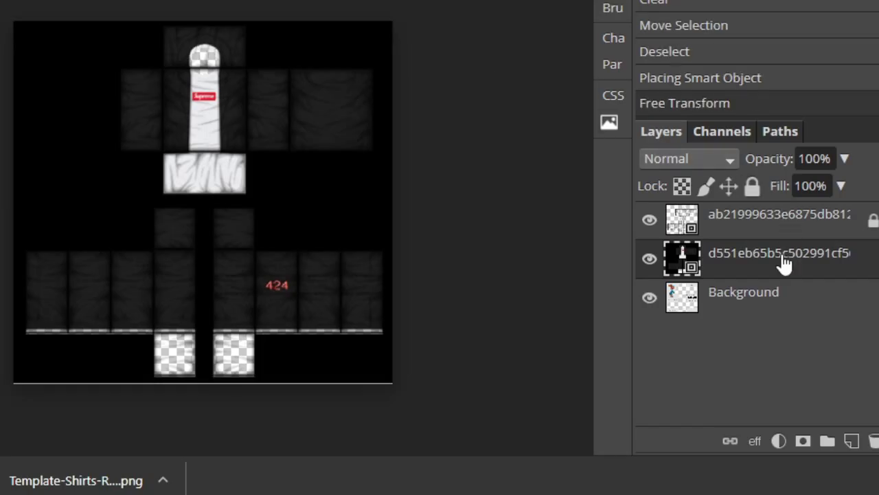
Put the hoodie layer beneath the Background layer and nudge it into line with the template outlines.
drag(781, 261, 785, 354)
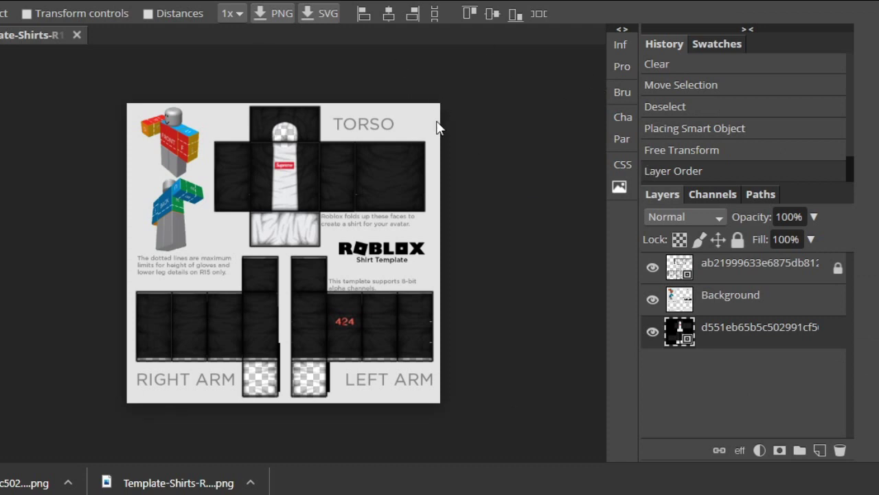
mouse_move(342, 268)
mouse_down()
mouse_move(330, 178)
mouse_move(339, 269)
mouse_up()
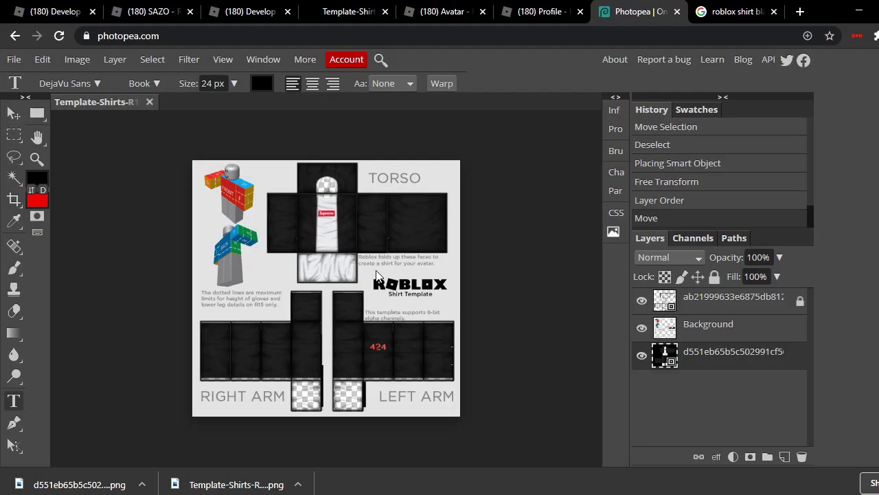
Add the text "SAZO" in black 24 px DejaVu Sans below the Supreme logo on the front torso.
click(319, 235)
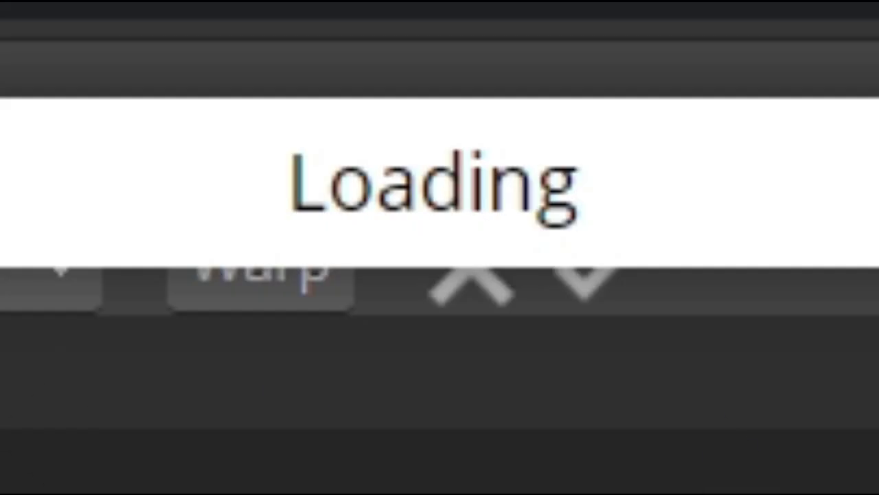
text(SA)
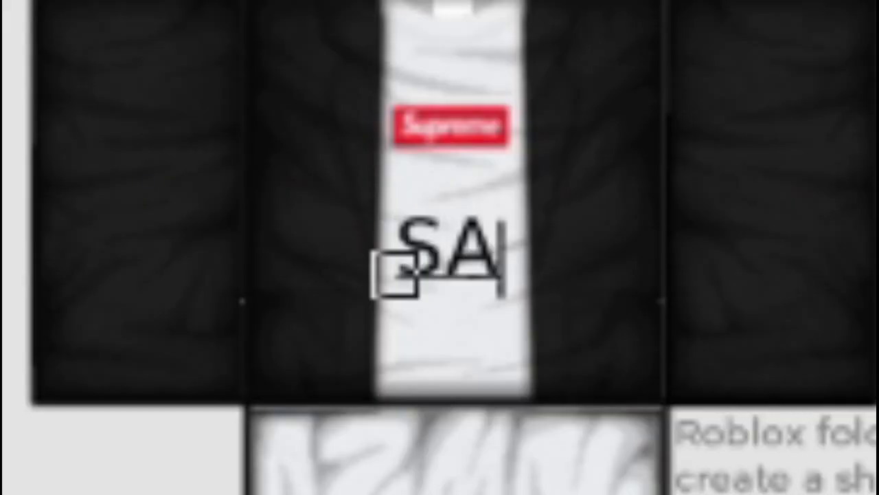
text(ZO)
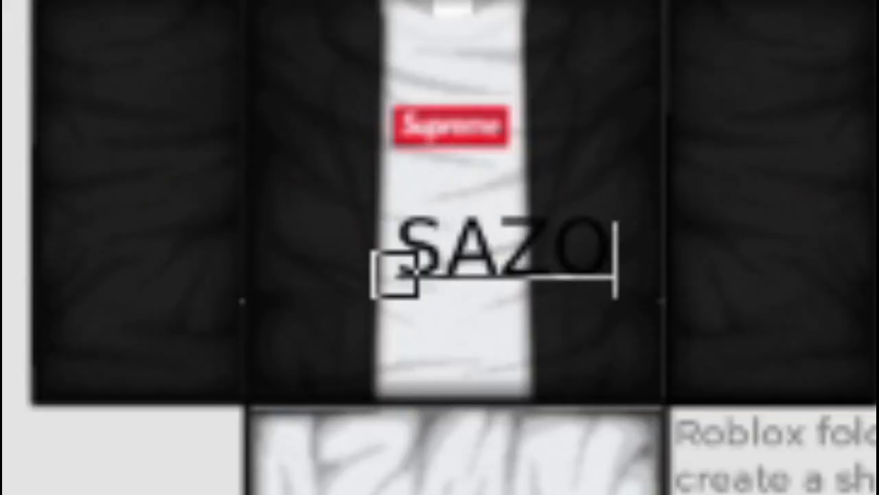
key(ctrl+Return)
Move the SAZO text to the lower part of the large back panel of the torso.
drag(636, 305, 569, 304)
drag(541, 261, 552, 122)
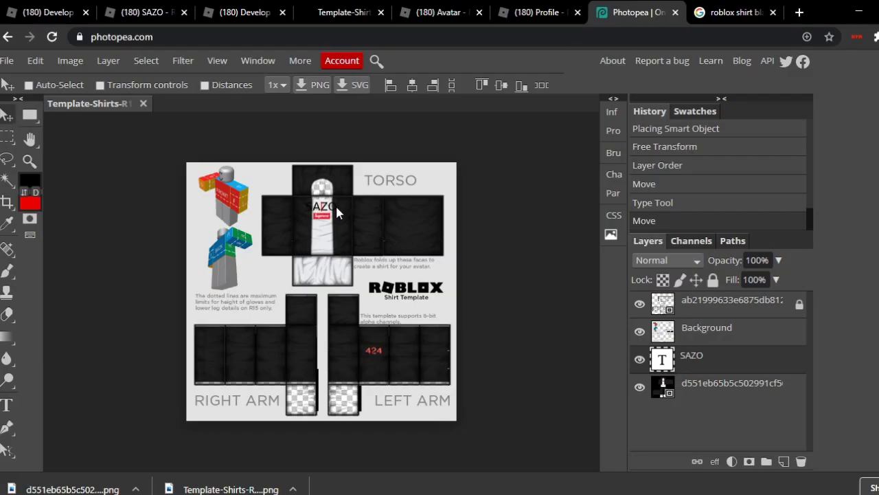
drag(415, 212, 332, 236)
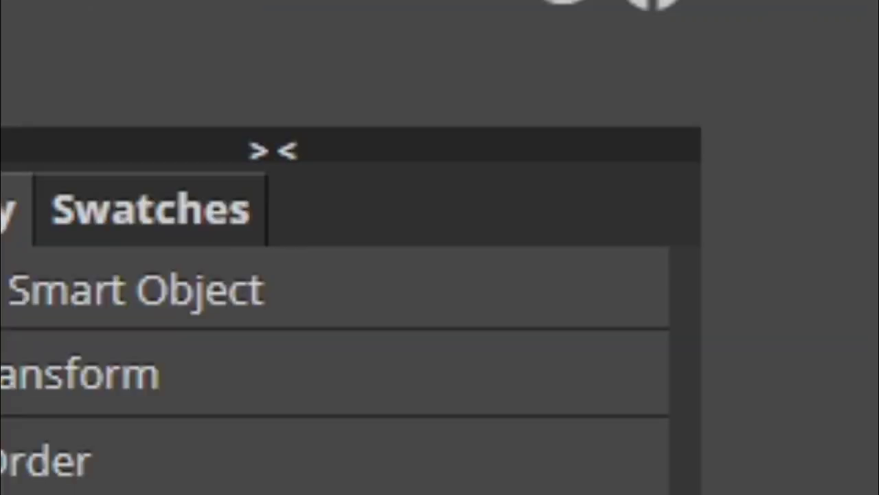
right_click(323, 289)
click(379, 28)
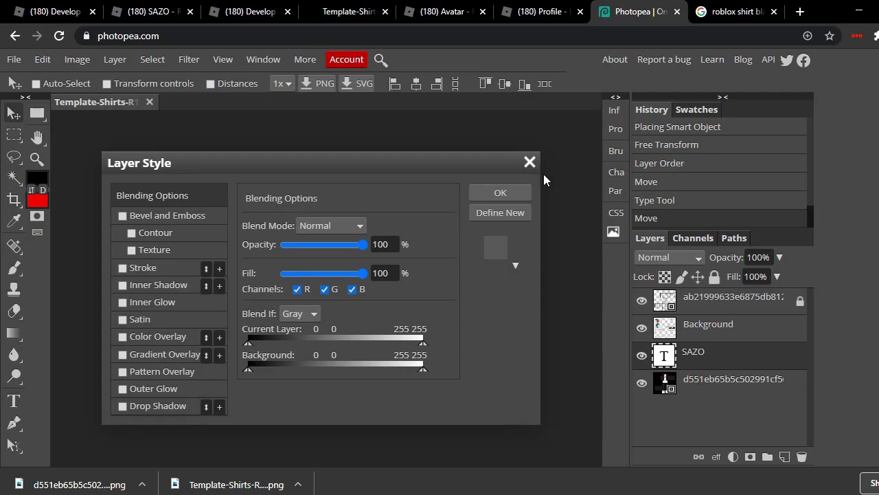
click(794, 44)
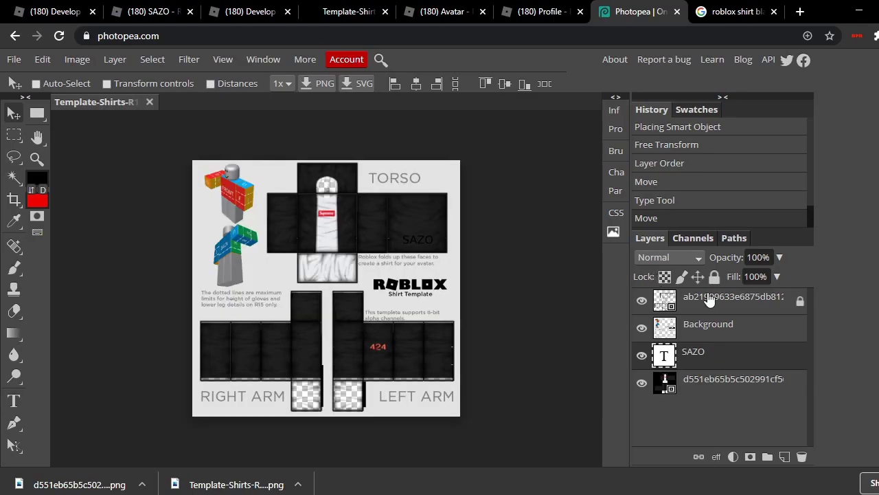
mouse_move(710, 299)
mouse_down()
mouse_move(713, 416)
mouse_move(707, 289)
mouse_up()
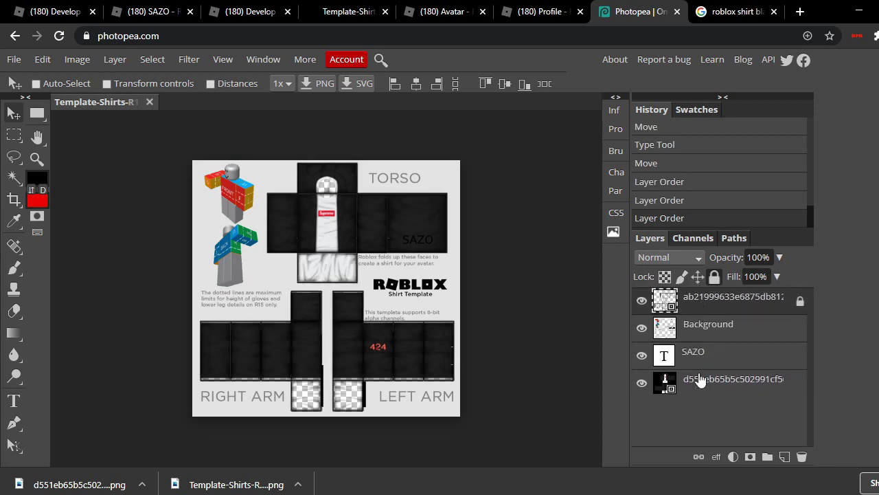
Add a 3 px outside stroke to the SAZO text layer, keeping the shirt in view.
click(710, 354)
right_click(710, 354)
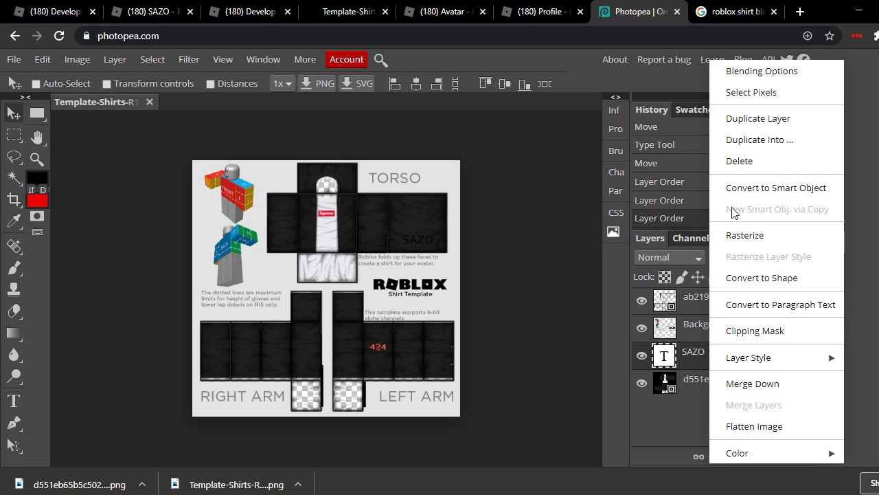
click(762, 70)
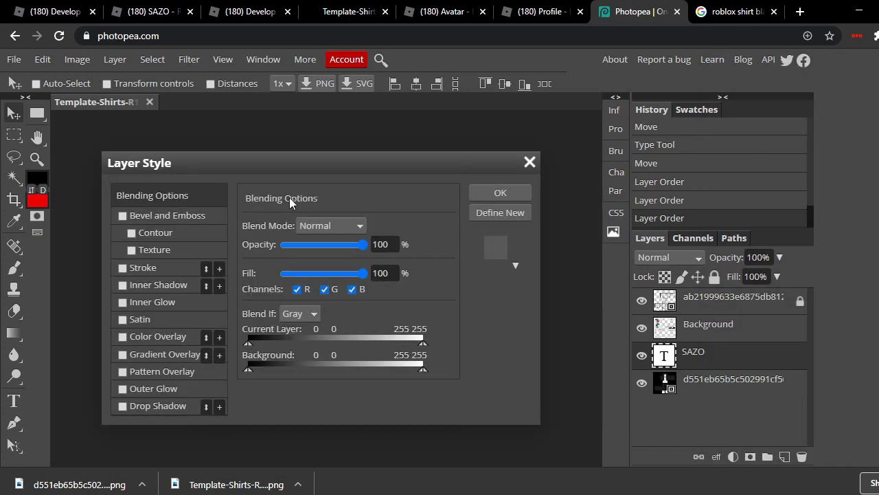
drag(414, 172, 750, 135)
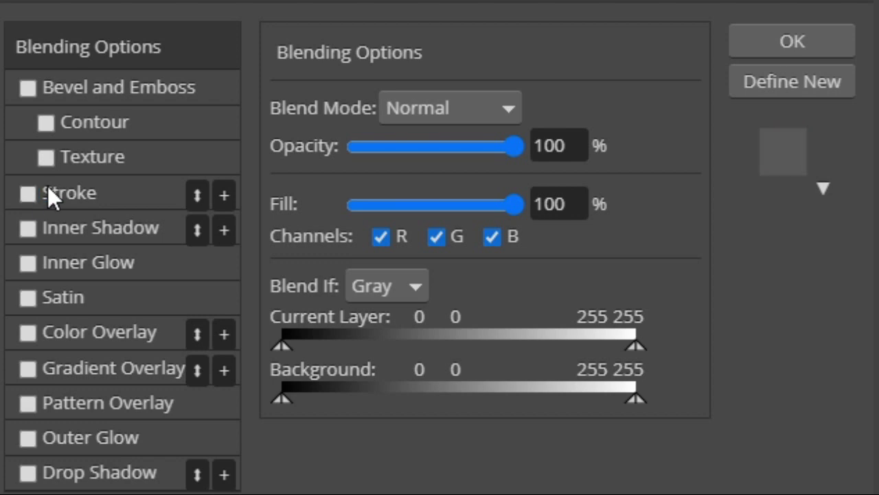
click(103, 194)
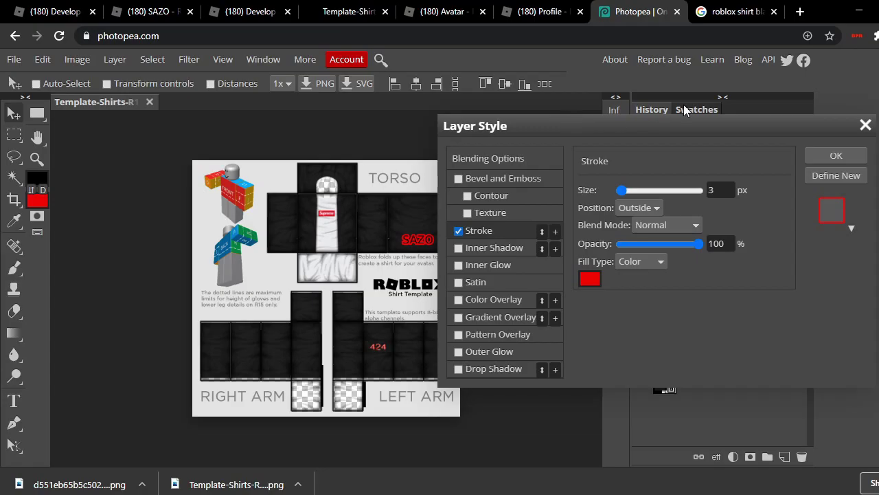
drag(647, 118, 738, 110)
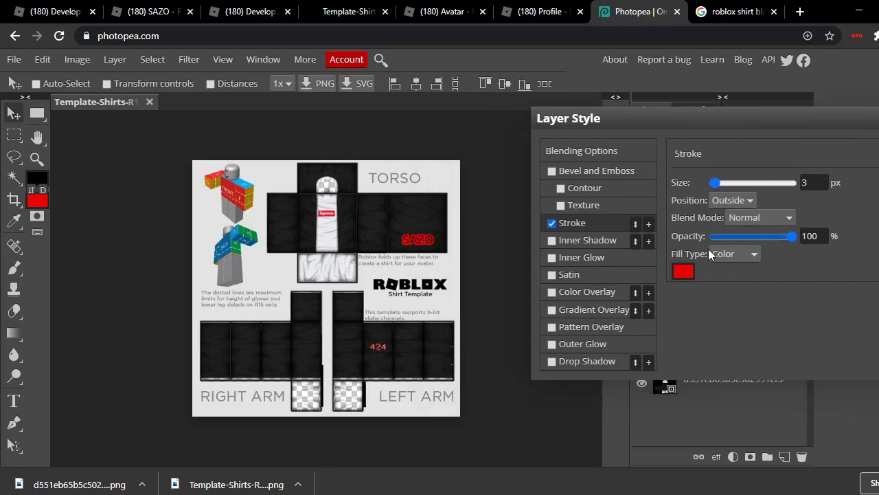
Set the SAZO text's stroke color to light grey aaa6a6 and apply the layer style.
click(677, 275)
drag(368, 273, 709, 98)
click(558, 225)
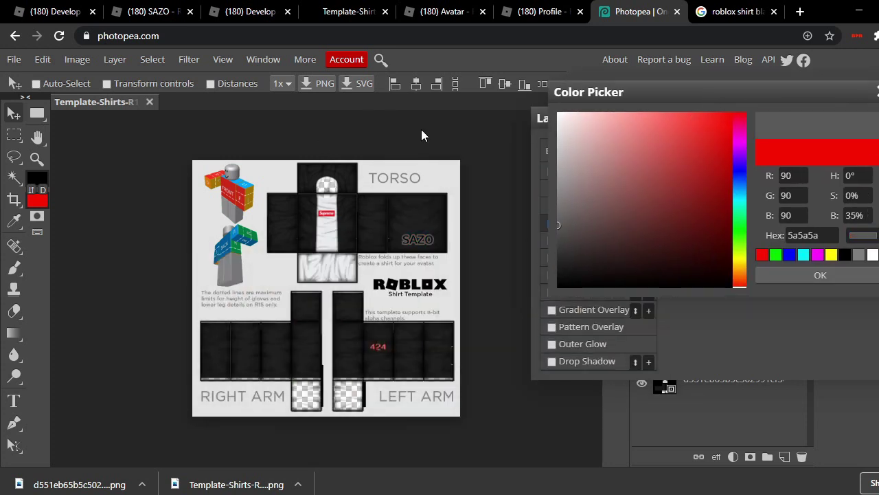
mouse_move(574, 171)
mouse_down()
mouse_move(581, 206)
mouse_move(574, 180)
mouse_up()
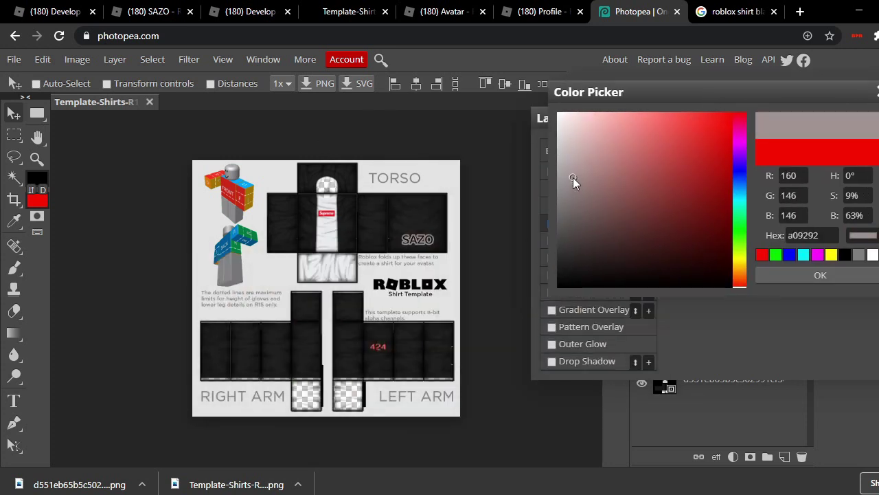
mouse_move(575, 222)
mouse_down()
mouse_move(541, 53)
mouse_move(561, 170)
mouse_up()
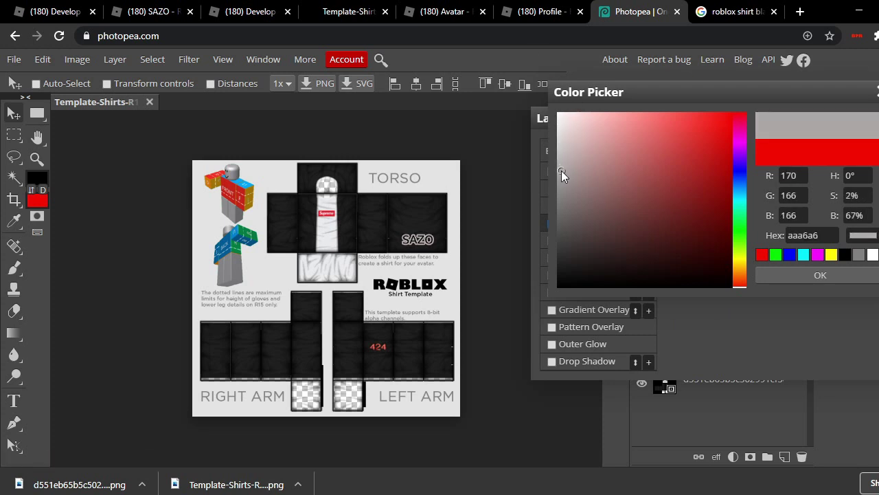
click(841, 277)
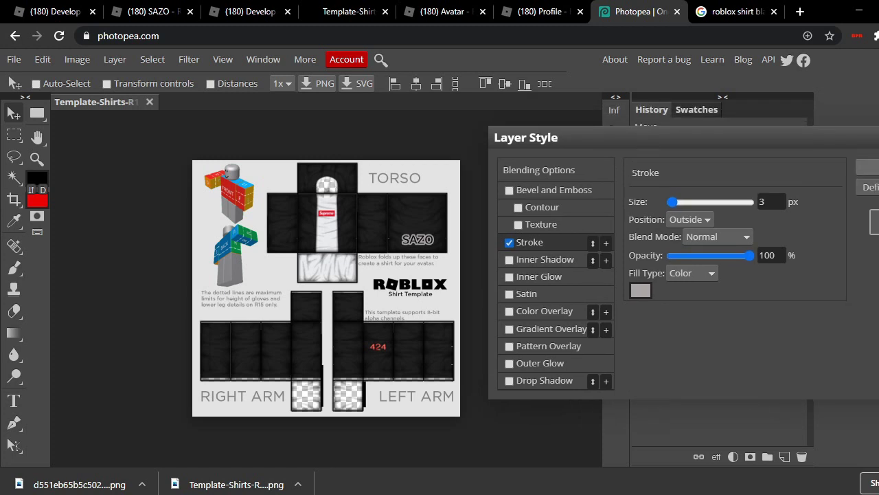
click(866, 167)
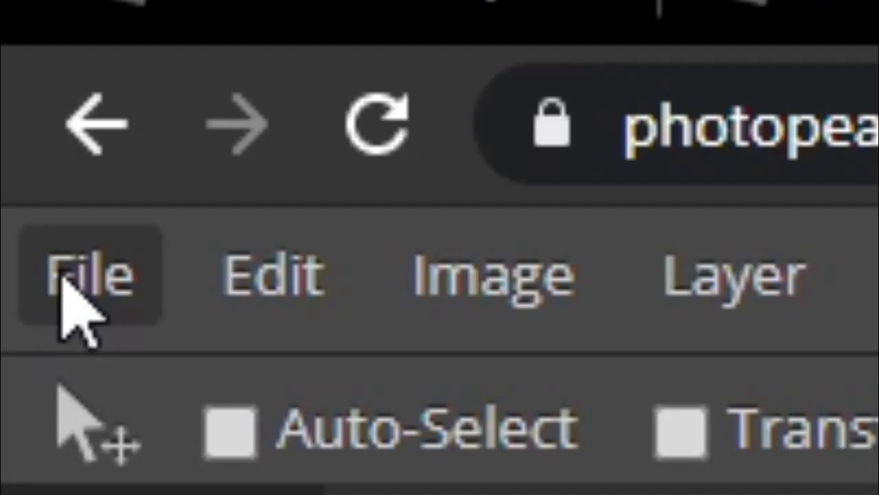
click(14, 60)
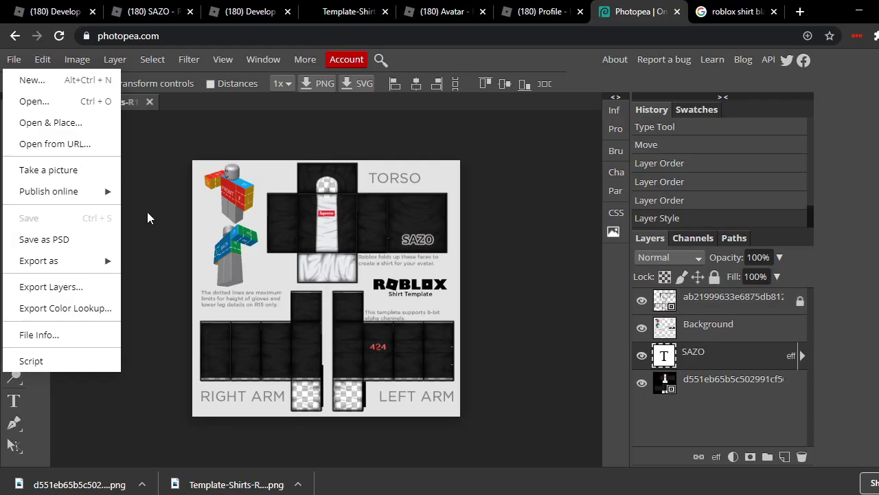
click(216, 192)
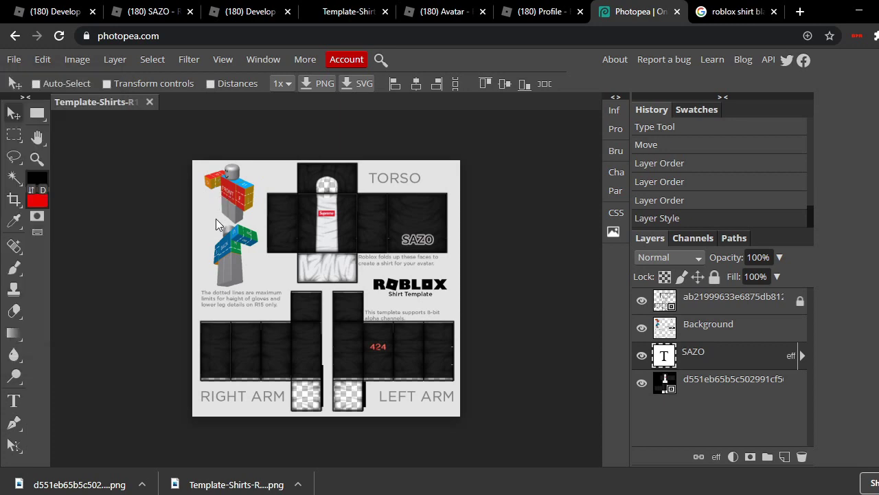
Export the shirt design as a PNG at 100% quality, with the option to not use palettes ticked.
click(14, 60)
mouse_move(50, 248)
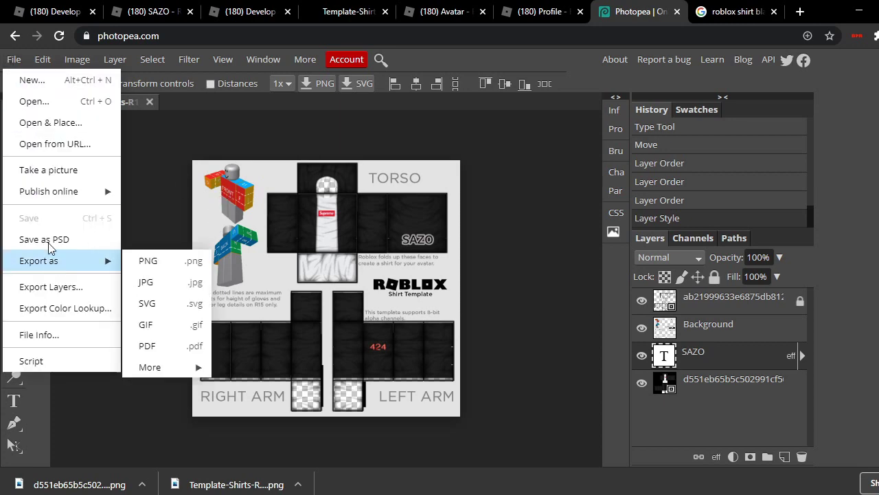
click(155, 260)
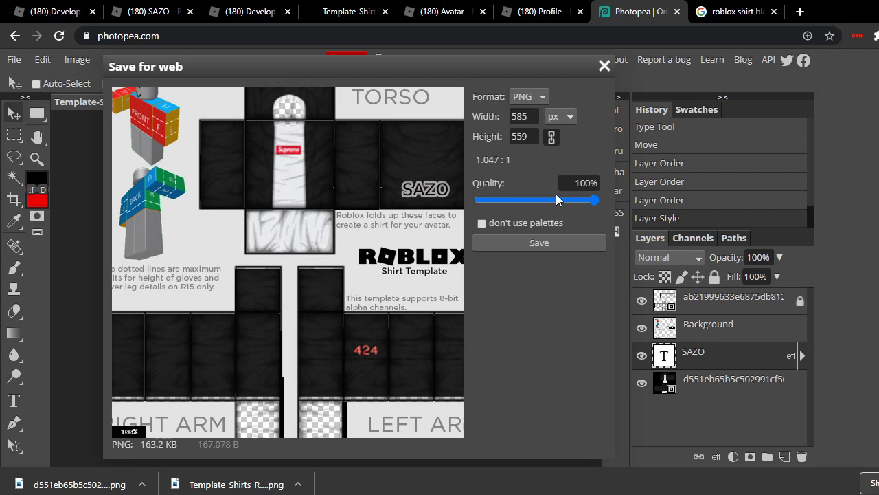
click(482, 224)
click(515, 245)
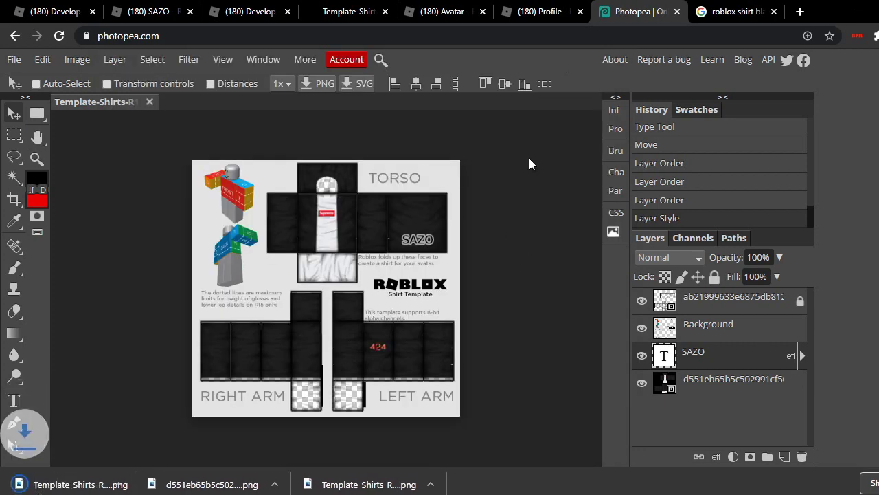
Switch to the SAZO group's Create a Shirt page in Roblox and choose Template-Shirts-R15_07262019 from Downloads as the shirt image.
click(472, 7)
click(316, 11)
click(268, 8)
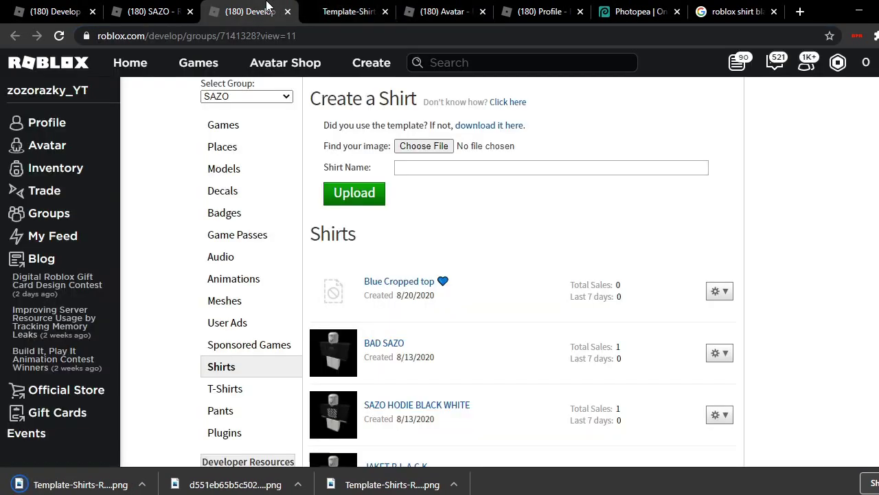
click(437, 148)
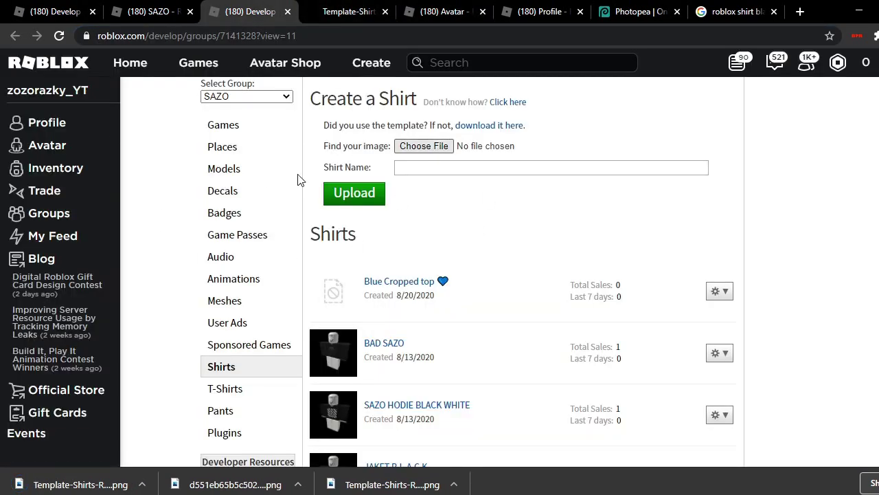
click(244, 206)
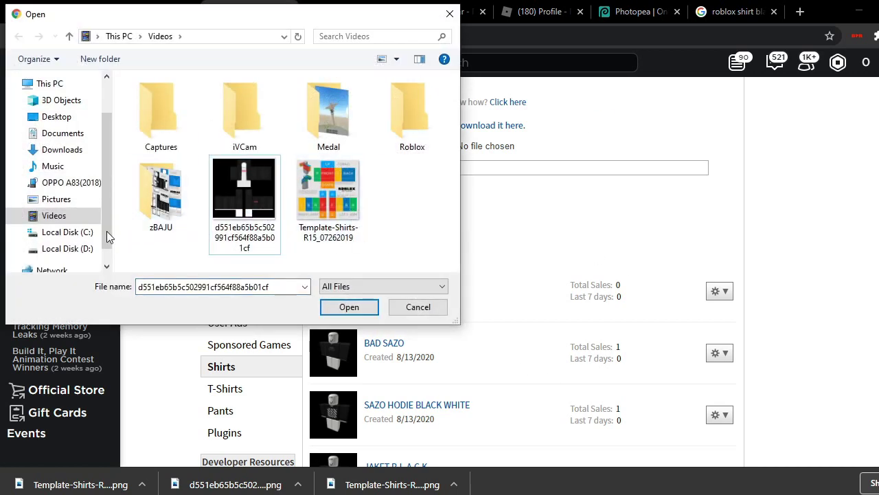
click(62, 148)
click(160, 162)
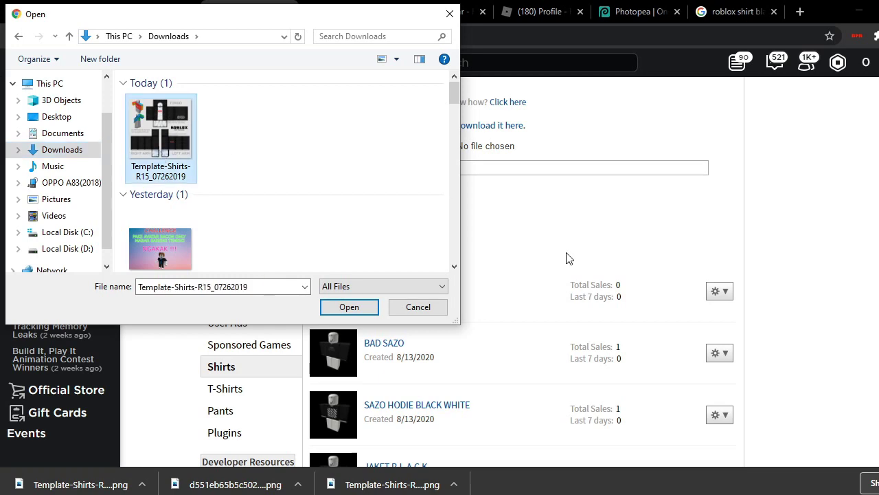
click(349, 306)
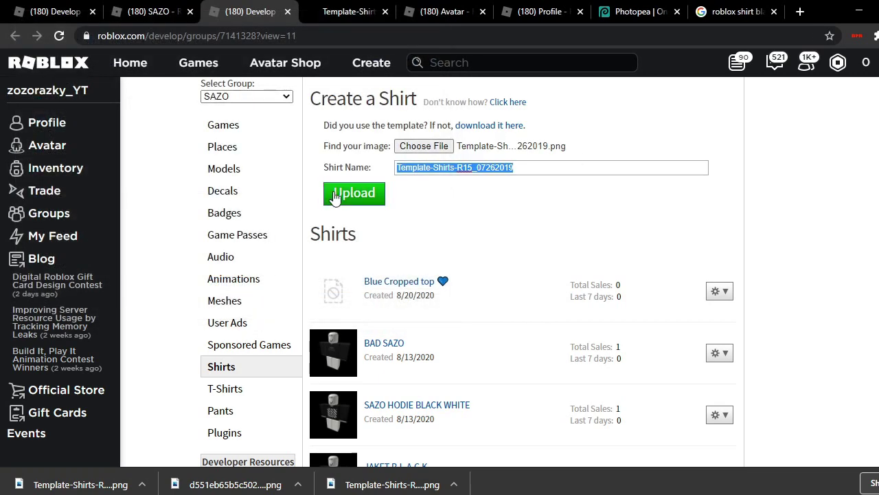
Replace the suggested shirt name with SUPREME YES YES and upload the shirt to the group.
key(BackSpace)
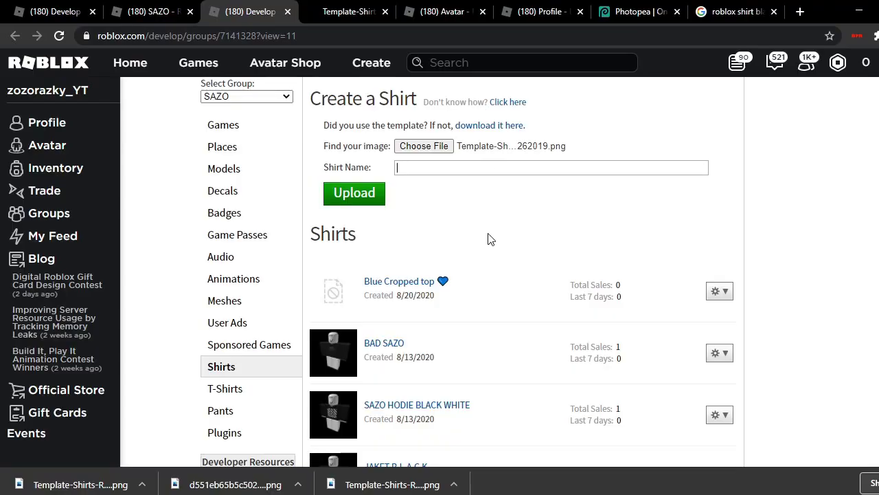
scroll(491, 230, down, 10)
scroll(492, 254, up, 15)
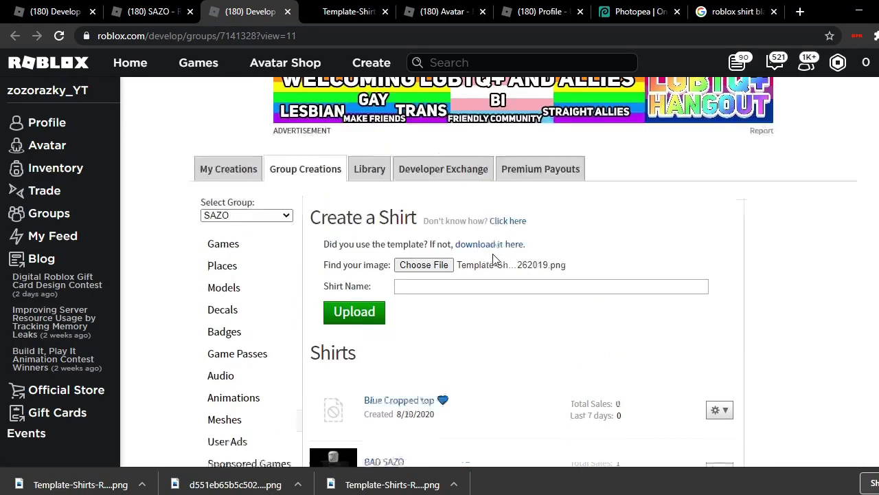
click(495, 307)
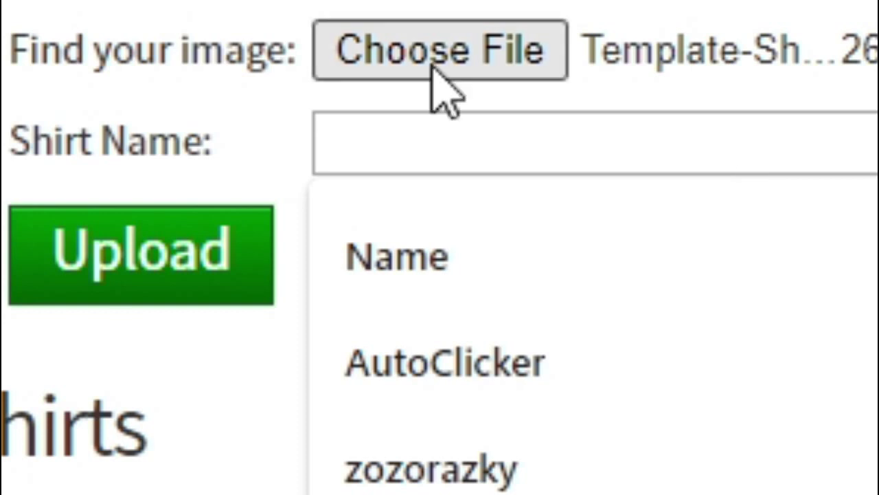
text(SUPR)
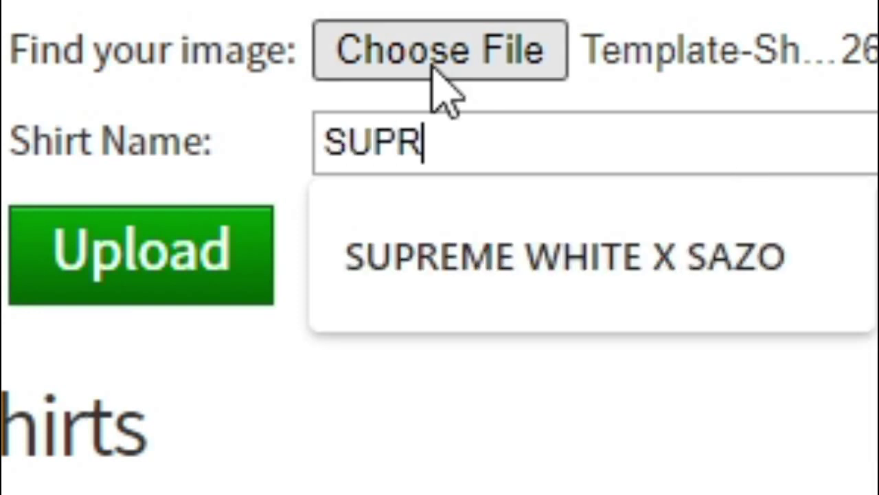
text(EME )
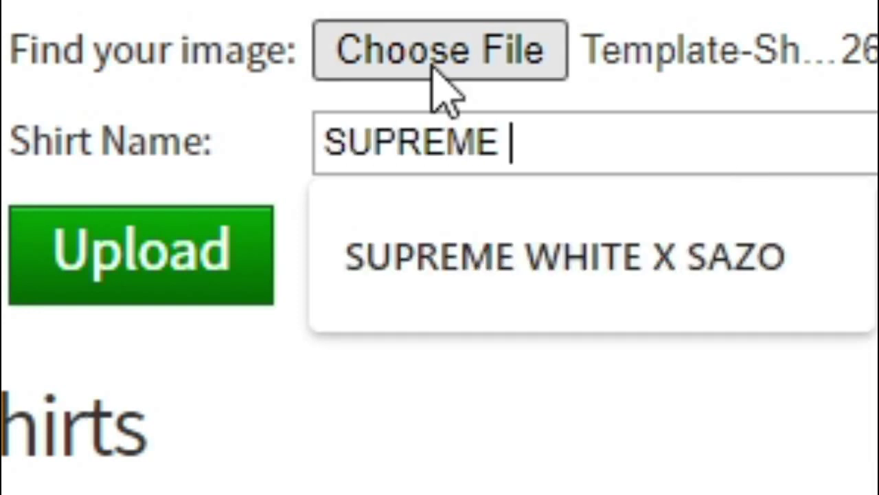
text(T)
key(BackSpace)
text(YES Y)
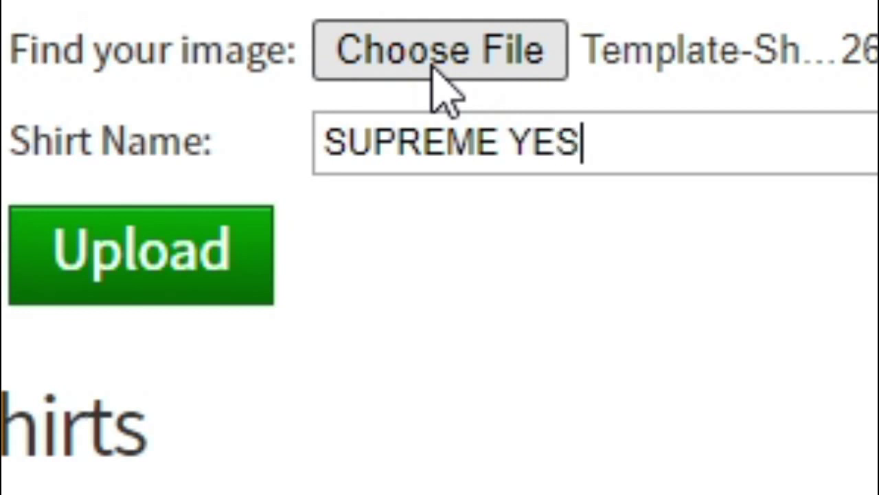
text(ES)
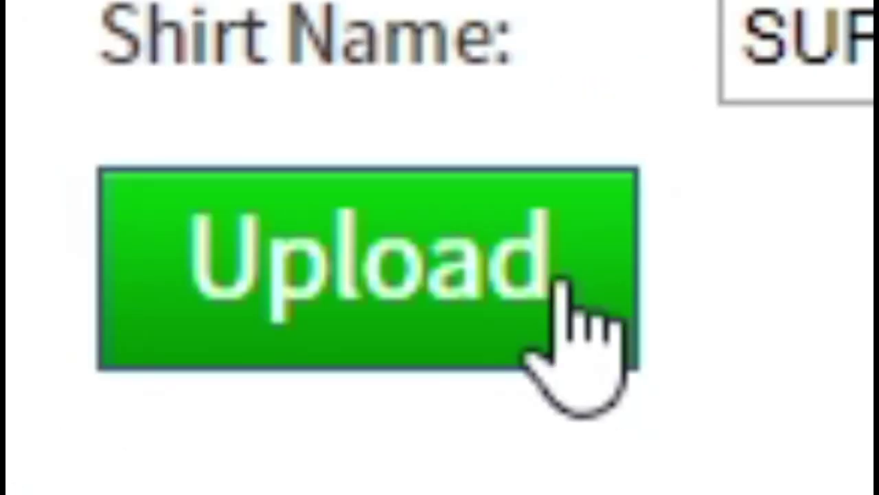
click(562, 282)
scroll(440, 275, down, 3)
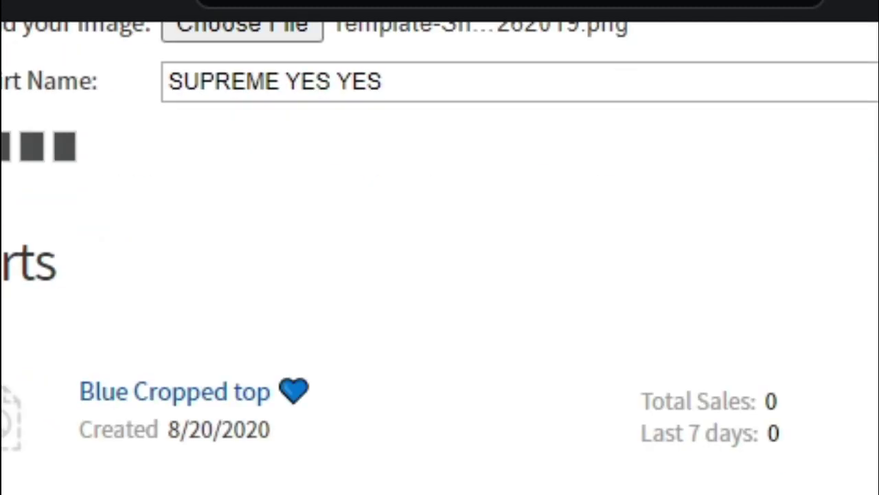
scroll(440, 275, up, 3)
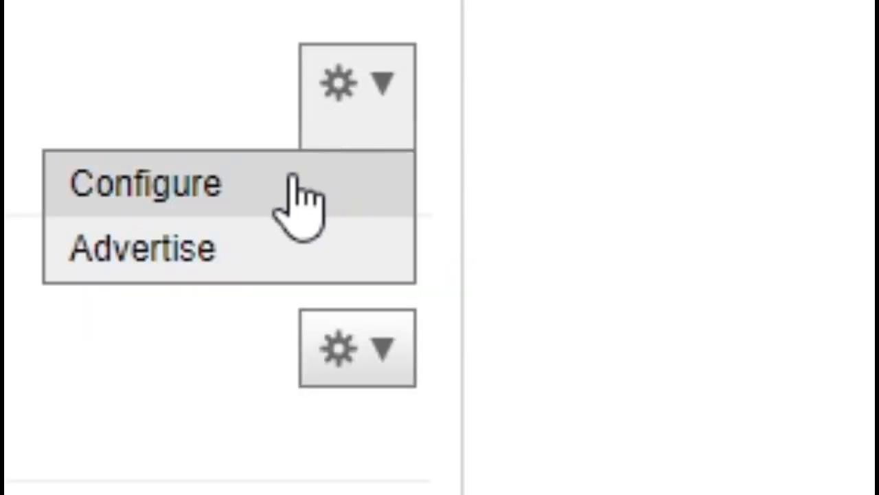
Open the SUPREME YES YES shirt's configuration in a new tab and put it on sale for 5 Robux.
right_click(293, 176)
click(424, 216)
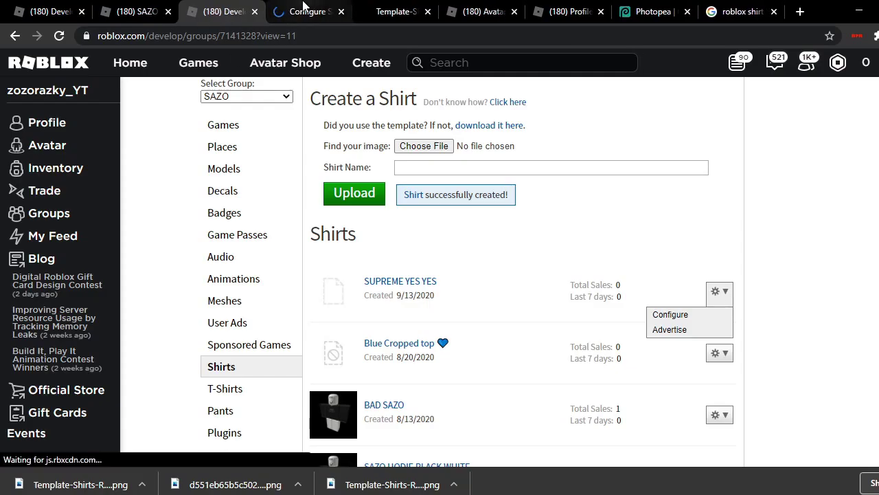
click(303, 11)
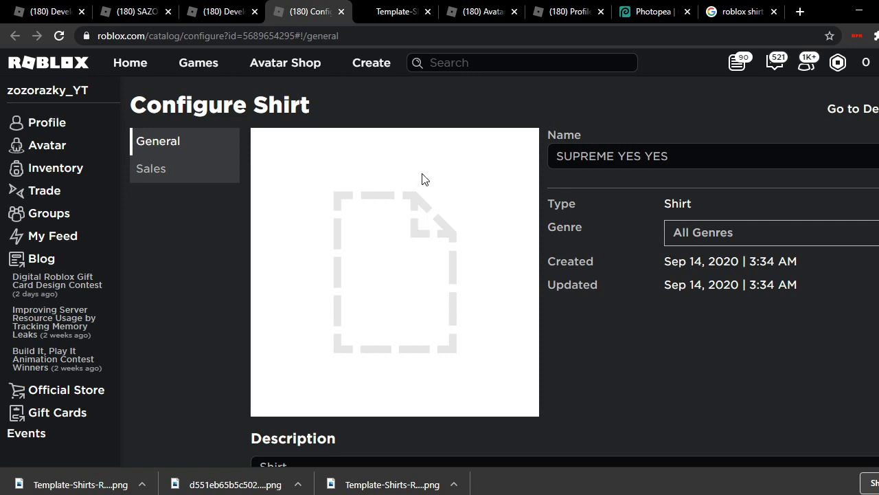
click(219, 151)
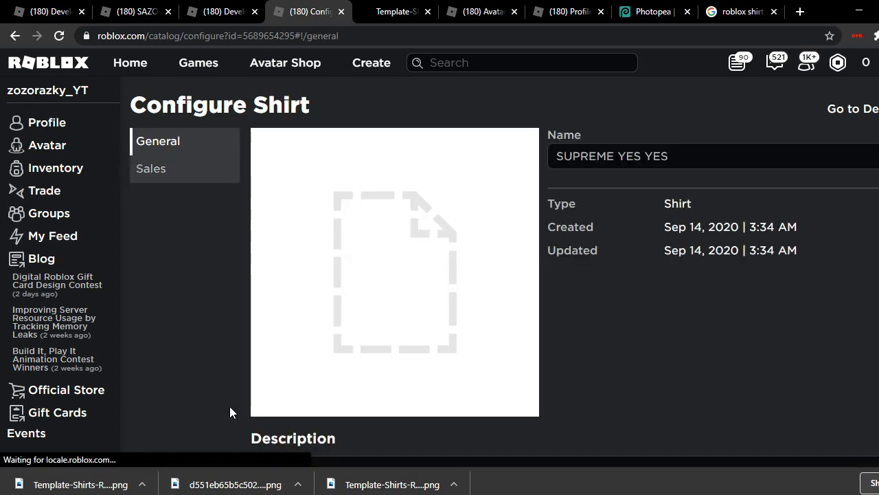
click(187, 178)
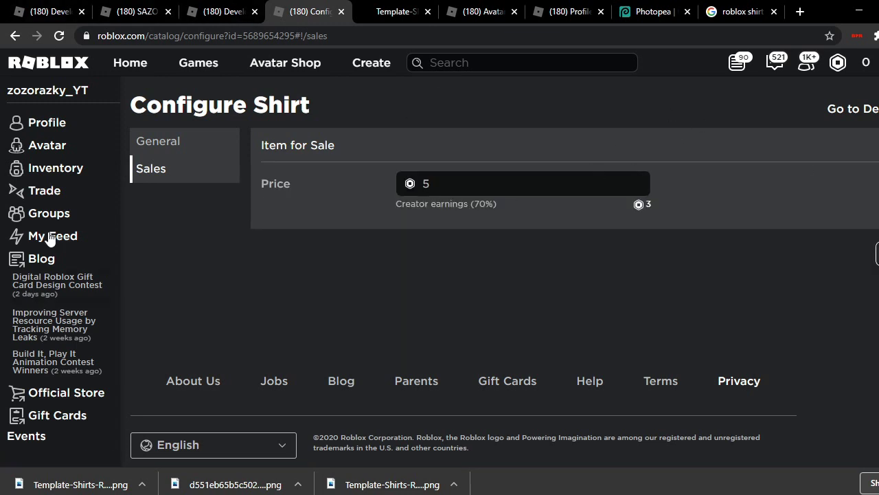
Reload the SAZO group store and check its items for the uploaded shirt.
click(131, 9)
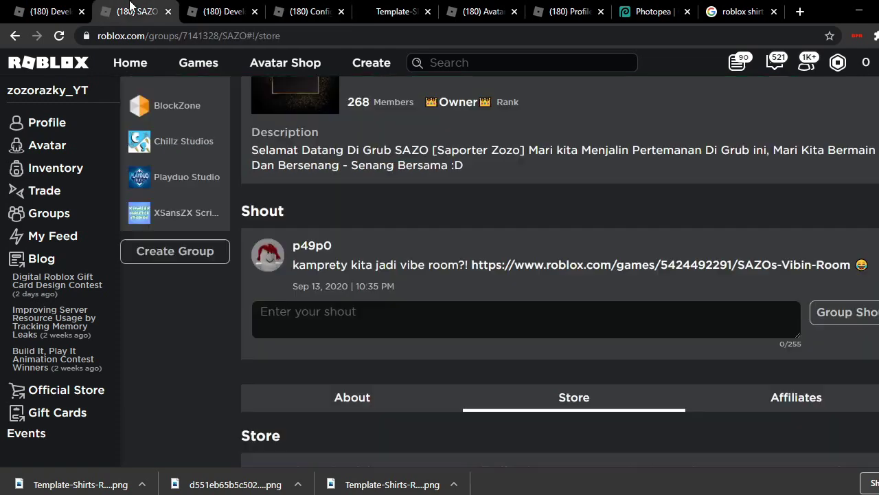
scroll(445, 211, down, 5)
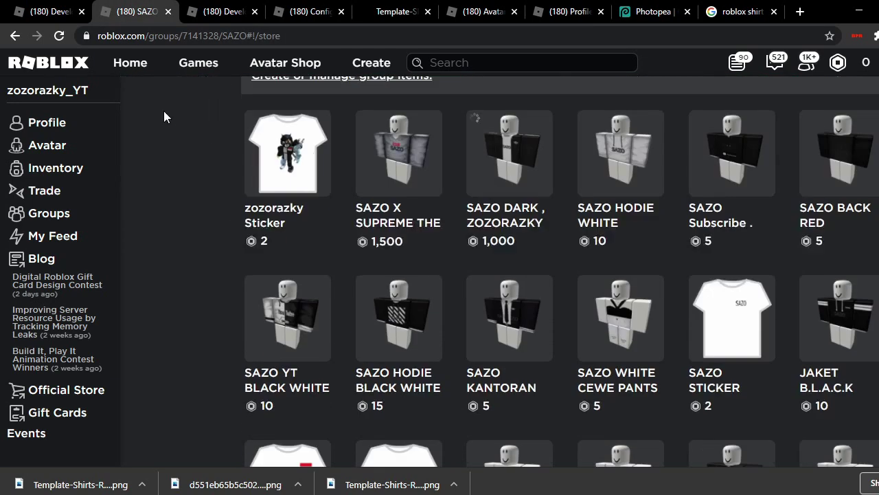
click(60, 38)
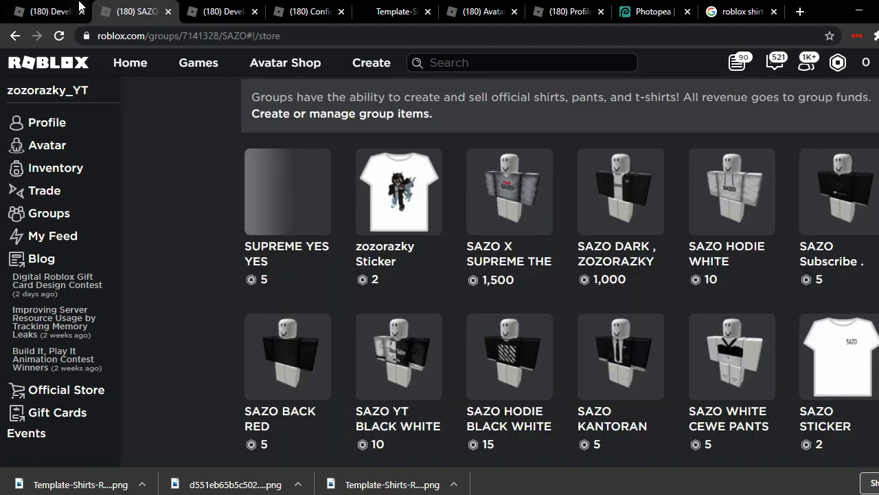
Open the Avatar Editor in a new tab and put the SUPREME YES YES shirt on the avatar.
click(76, 8)
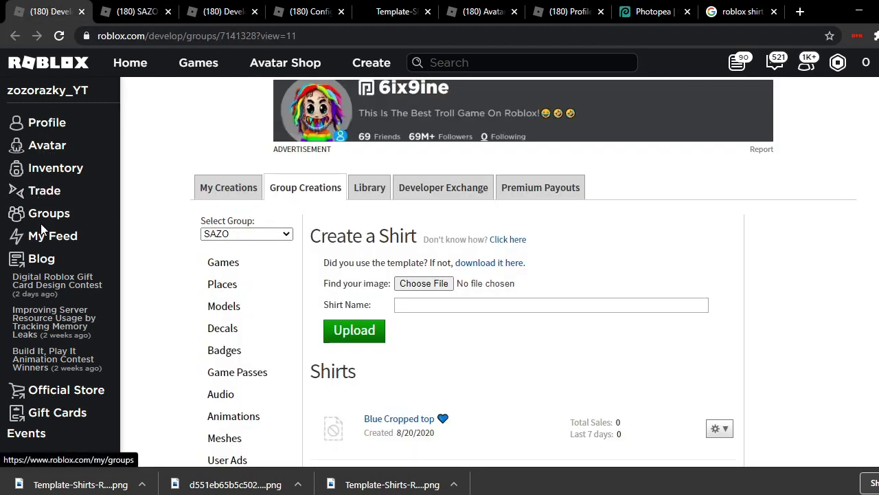
right_click(50, 145)
click(103, 151)
click(143, 6)
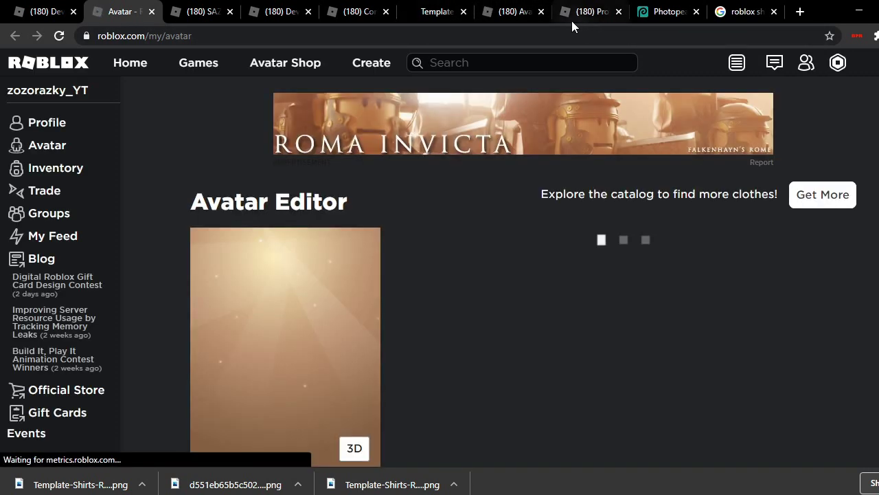
scroll(487, 148, down, 1)
mouse_move(515, 172)
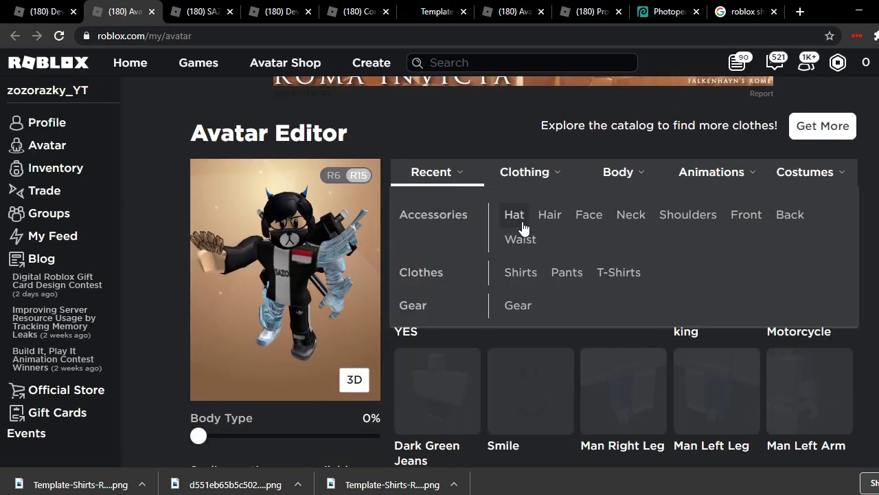
click(521, 273)
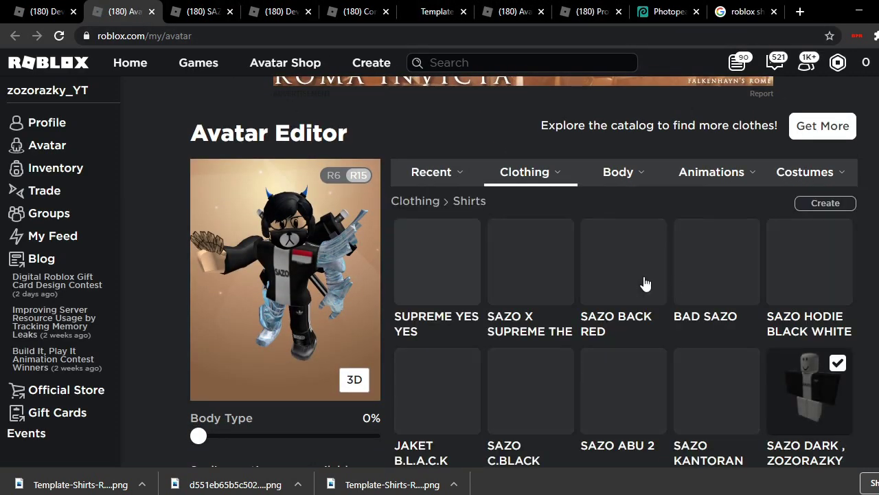
click(462, 274)
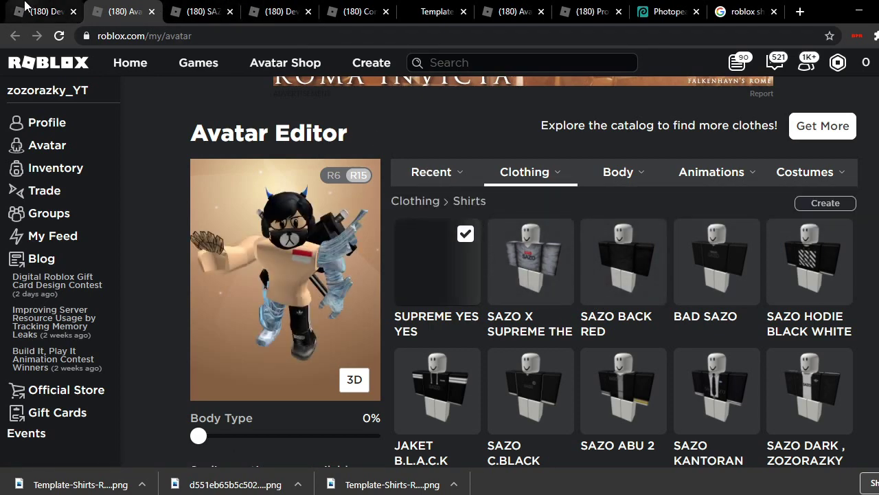
click(48, 11)
click(109, 7)
click(53, 6)
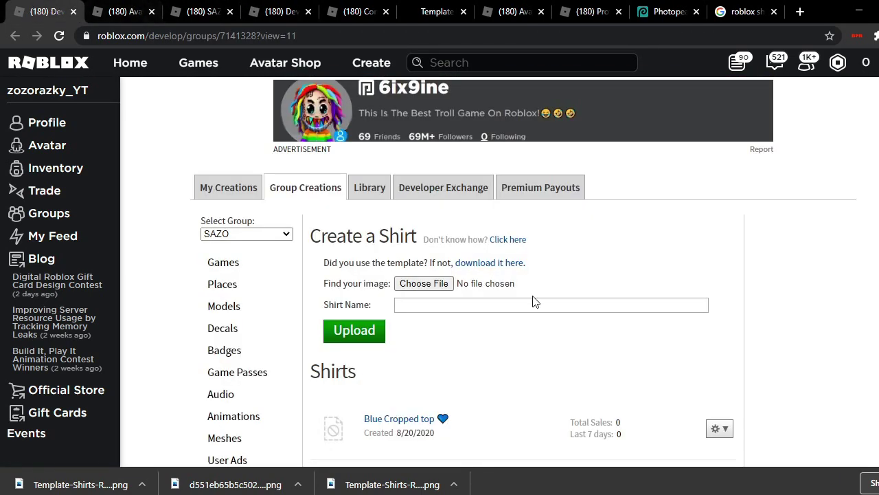
scroll(535, 302, down, 3)
click(438, 11)
click(201, 11)
click(133, 5)
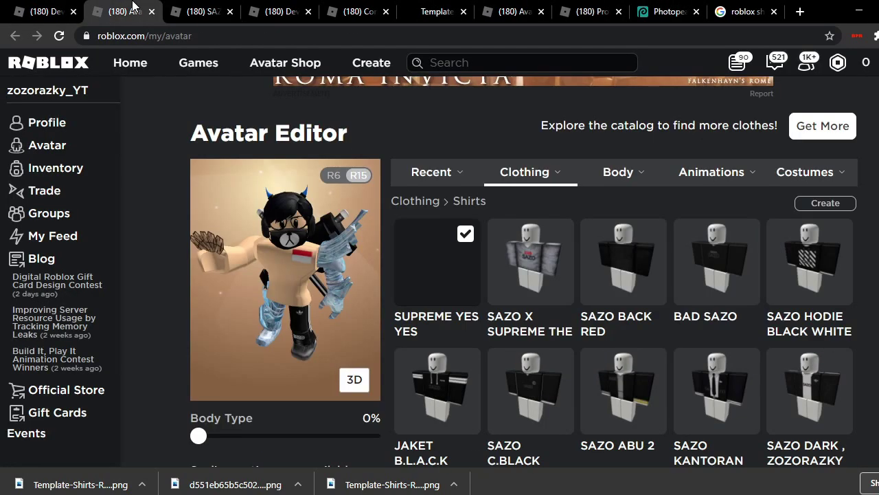
click(42, 8)
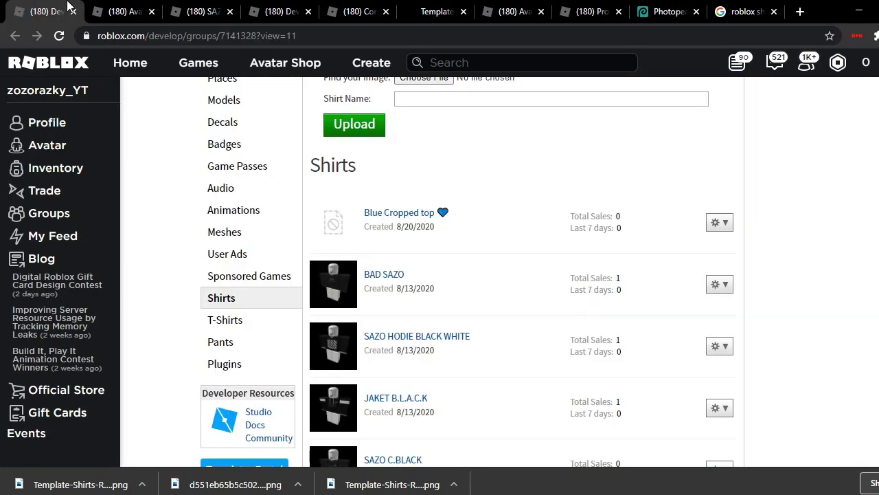
click(124, 11)
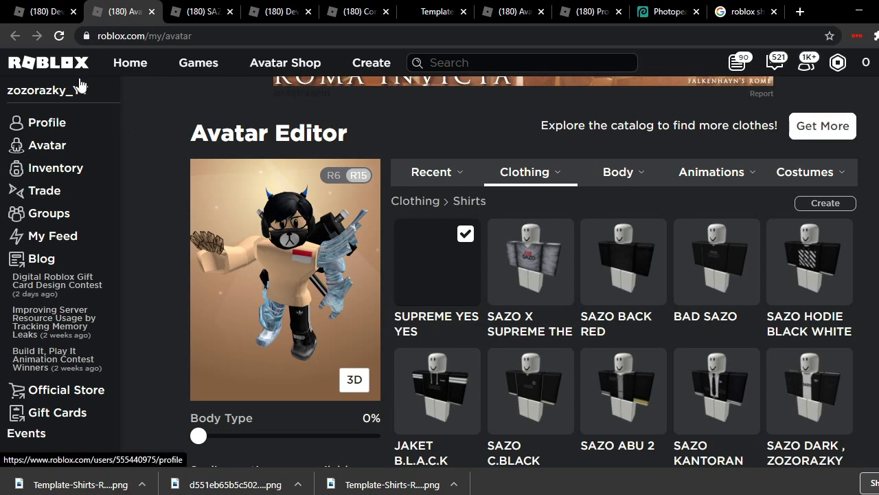
Open the Downpour Dash! game page in a separate tab, move that tab to the front, and launch the game.
right_click(107, 72)
click(175, 68)
drag(206, 11, 41, 11)
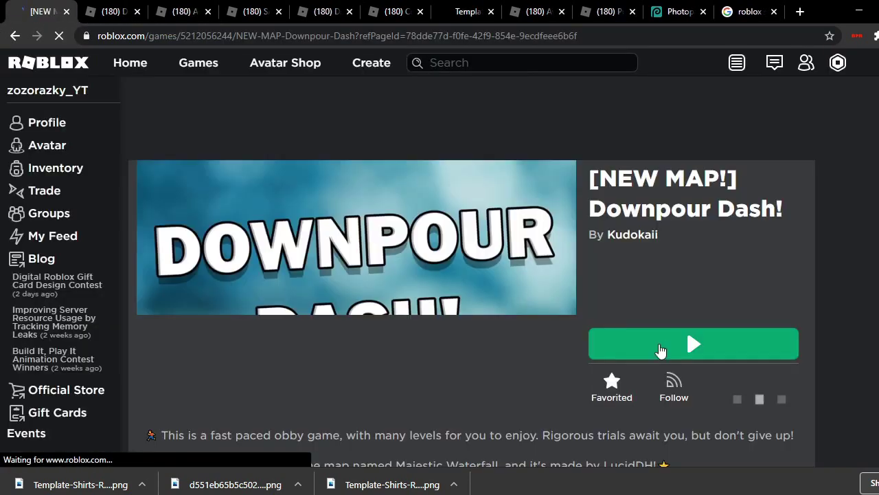
click(660, 347)
click(113, 11)
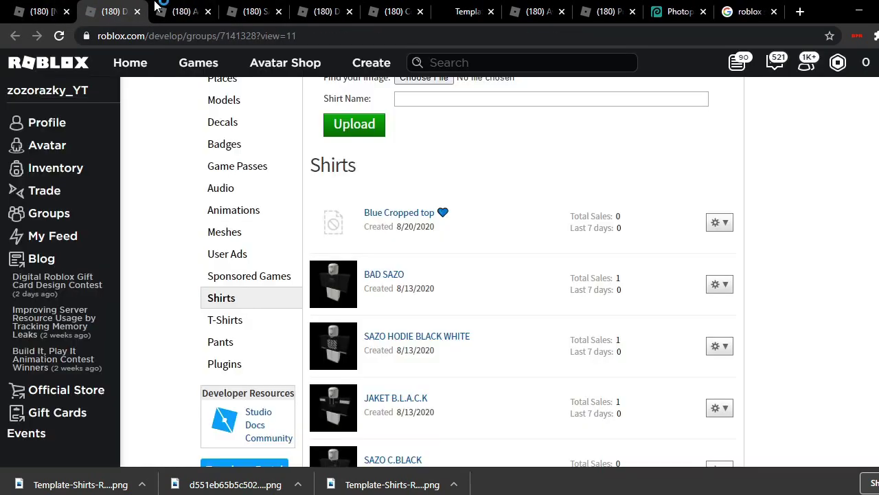
Check the SUPREME YES YES shirt in the Avatar Editor and view the avatar wearing it in the game.
click(180, 11)
click(114, 11)
click(180, 11)
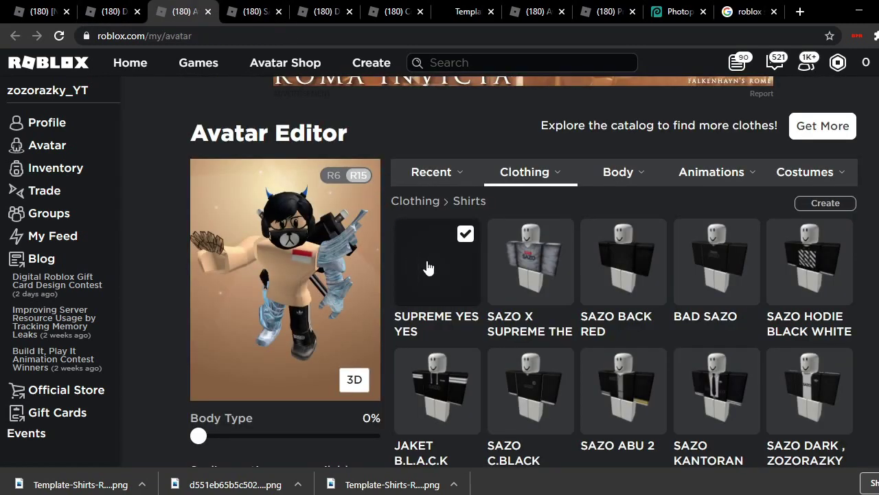
scroll(735, 428, down, 3)
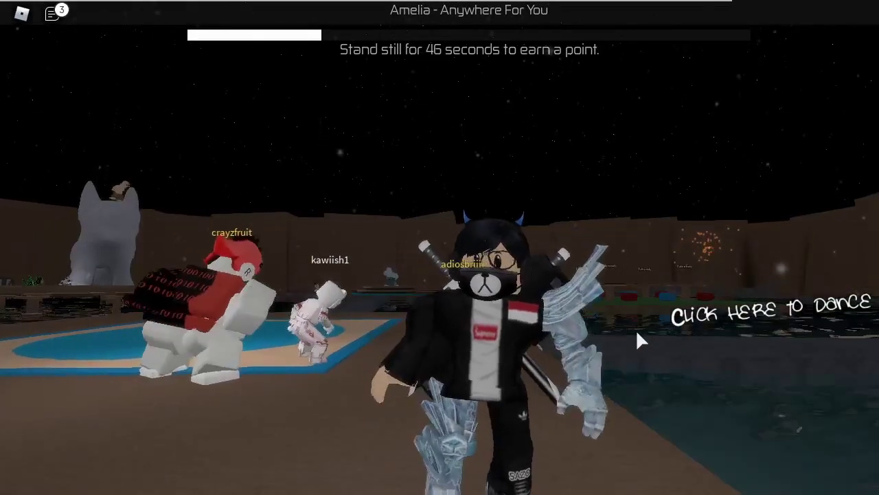
right_click(636, 330)
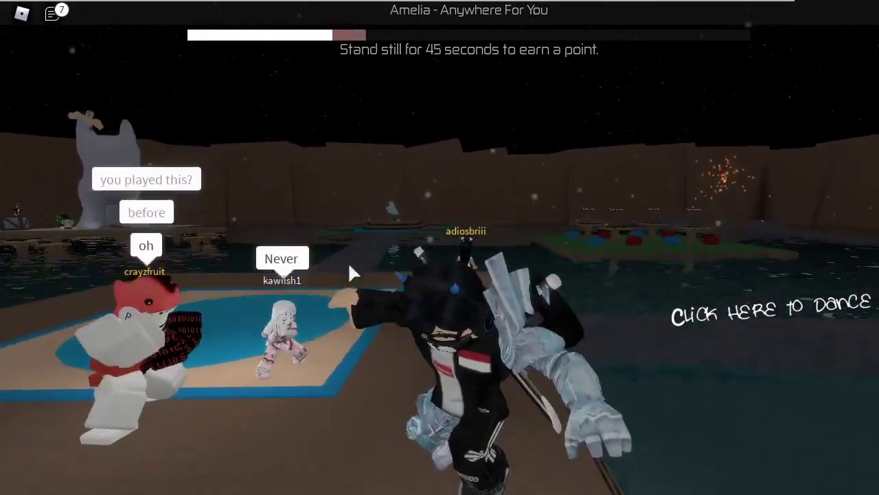
Return from the game to the browser and open the SAZO group's Pants creation page.
key(alt+Tab)
click(380, 253)
click(145, 5)
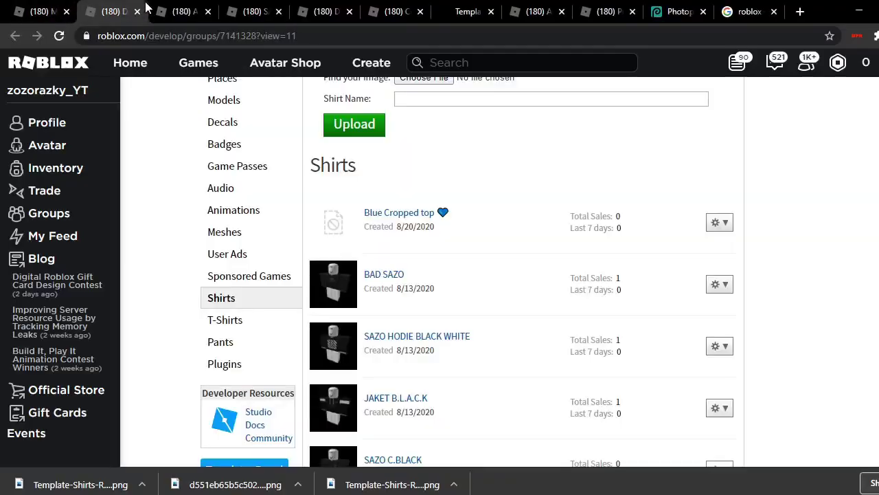
scroll(424, 231, up, 3)
scroll(398, 248, down, 4)
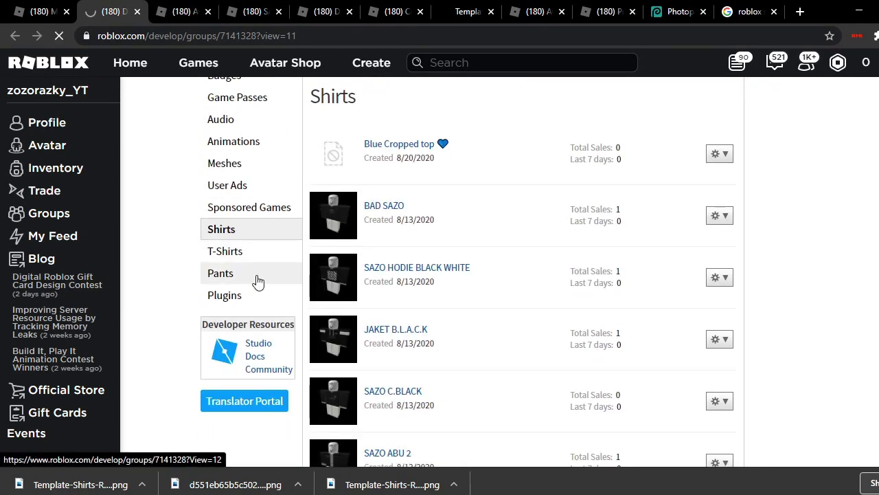
scroll(575, 271, up, 2)
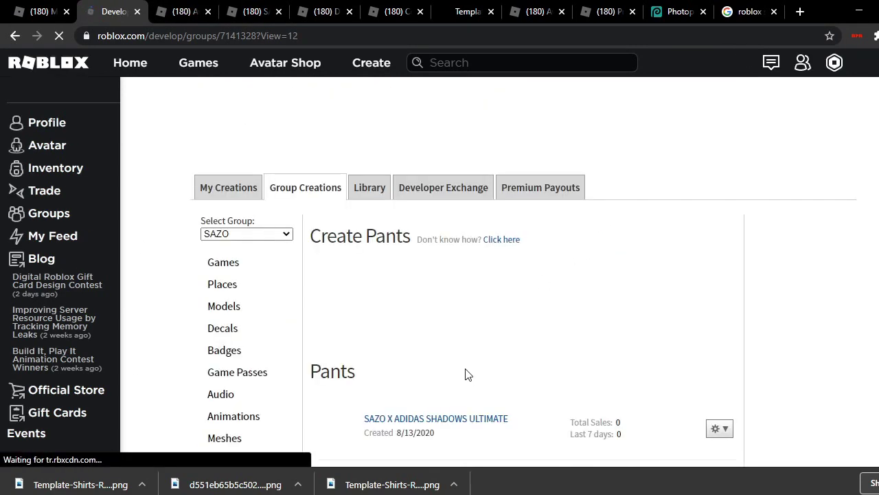
Open the downloadable Roblox pants template in a new tab and display it.
scroll(462, 373, down, 3)
scroll(458, 373, up, 3)
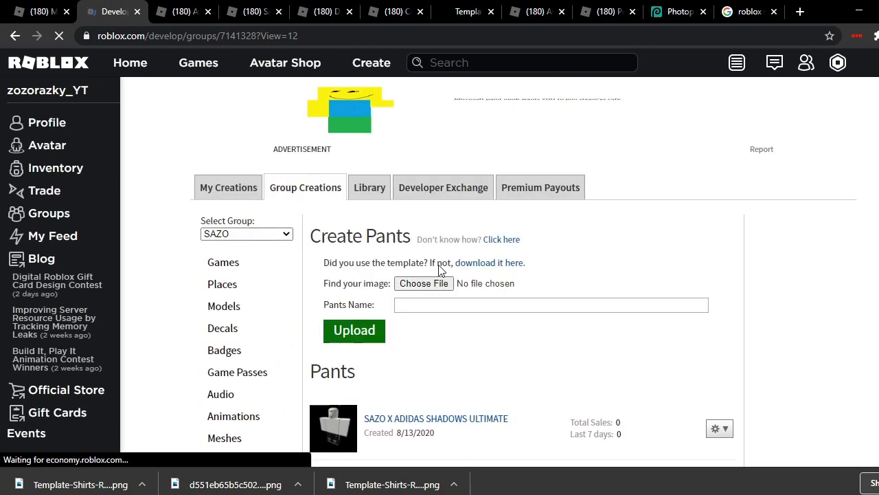
right_click(474, 268)
click(481, 274)
key(ctrl+Tab)
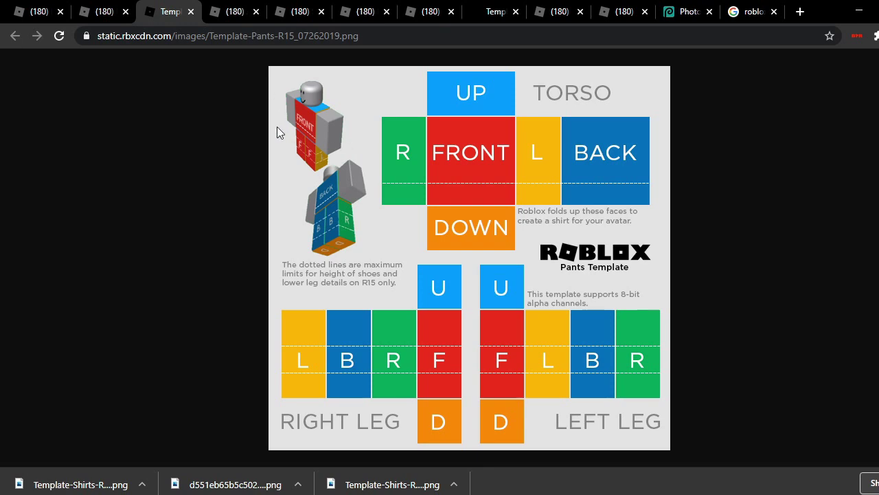
Find the open shirt template tab and move it directly beside the pants template tab.
click(233, 6)
click(309, 7)
click(375, 7)
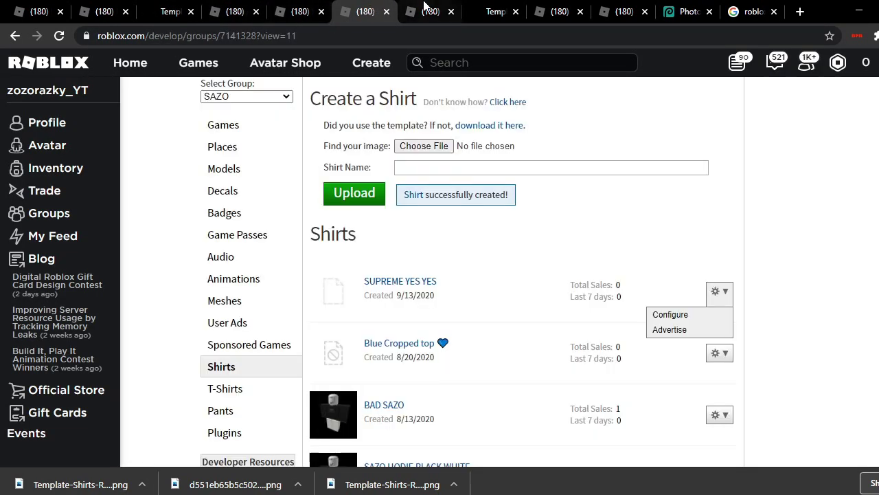
click(438, 7)
click(494, 7)
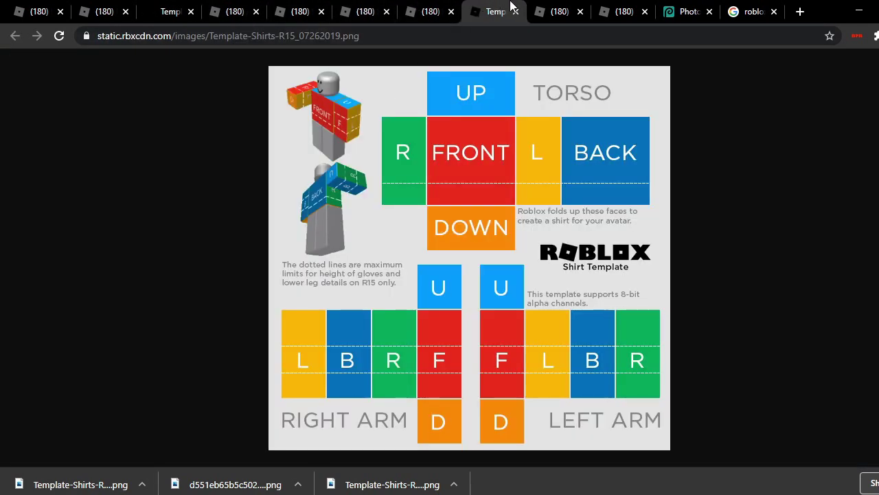
drag(510, 5, 274, 17)
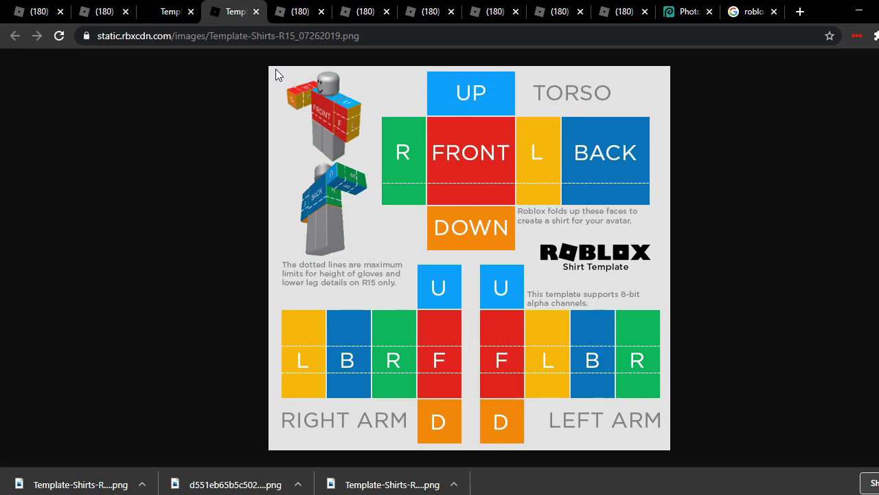
Compare the pants template with the shirt template, examining the leg and arm sections.
click(164, 8)
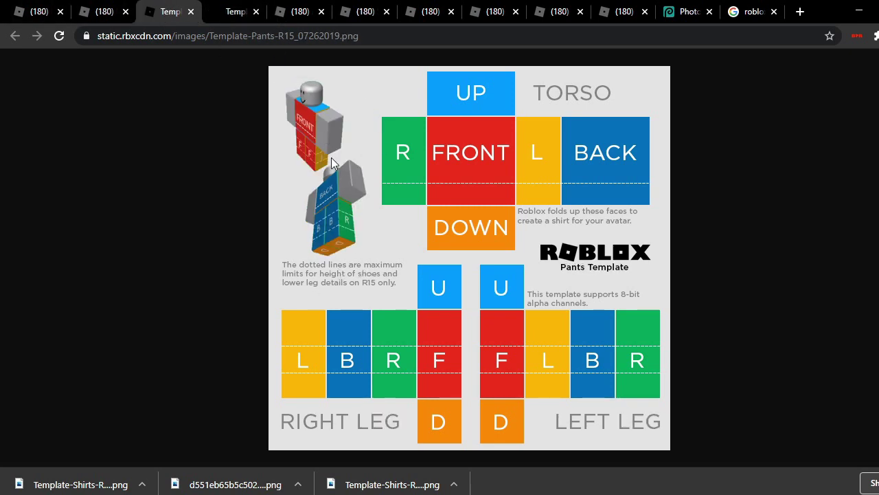
click(237, 10)
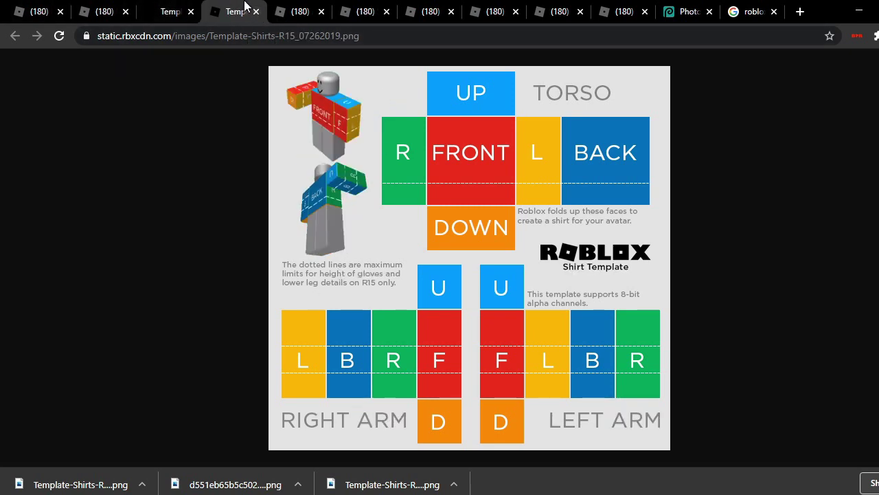
click(174, 7)
click(221, 7)
click(177, 7)
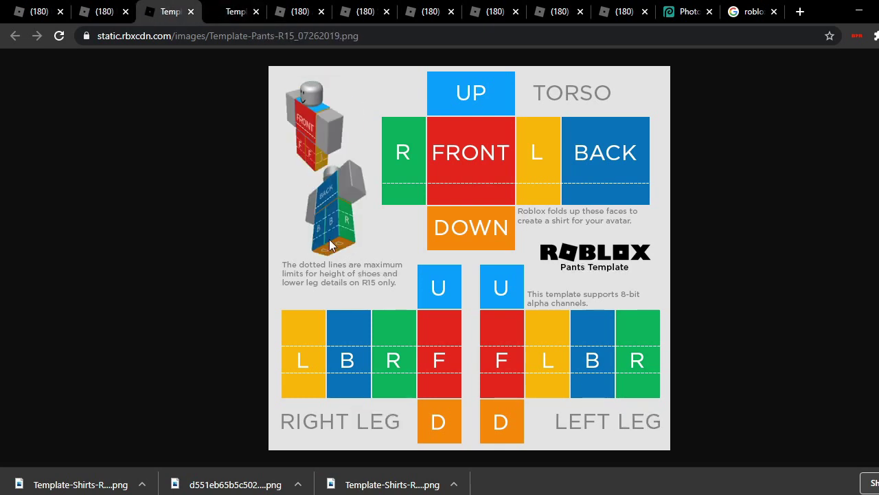
right_click(450, 176)
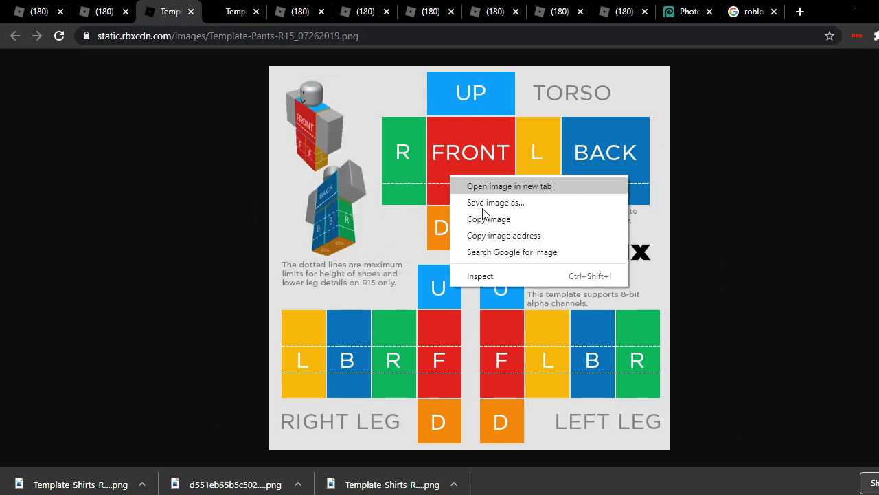
click(457, 162)
Switch to Photopea and close the finished shirt template document.
click(561, 8)
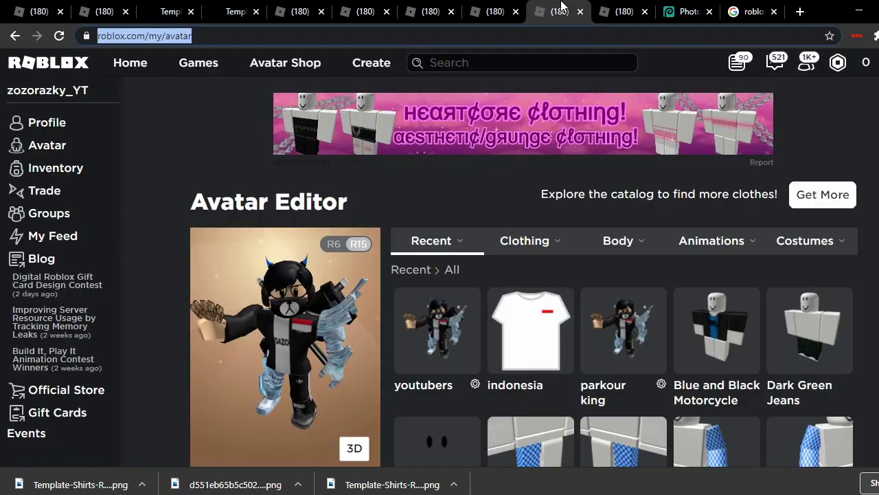
click(687, 10)
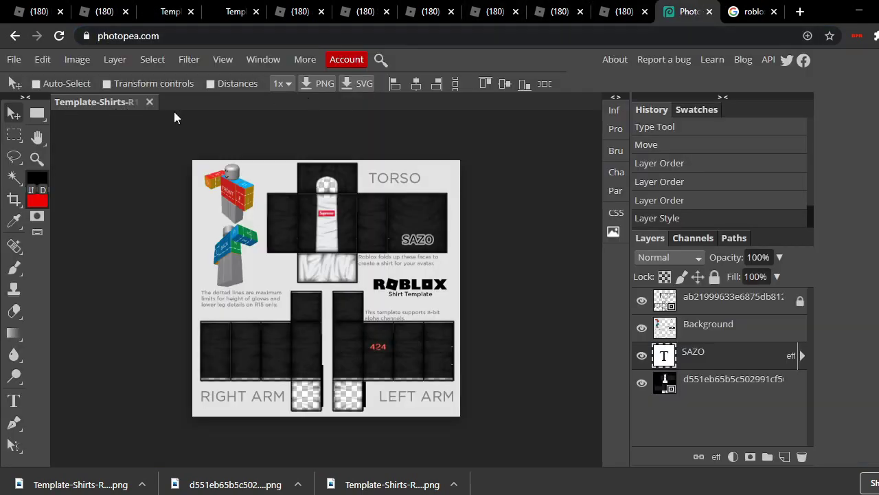
click(150, 102)
click(536, 126)
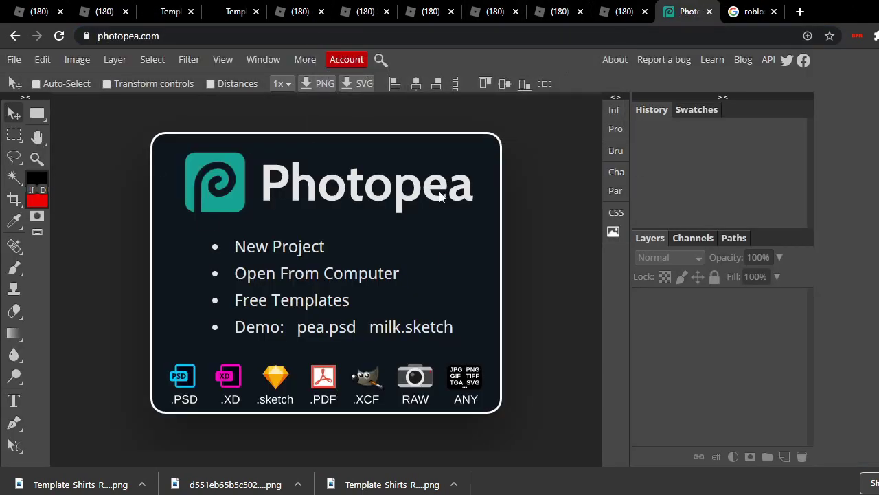
Open Template-Pants-R15_07262019 from the Videos folder zBAJU > CELANA J in Photopea and lock its Background layer.
key(alt+Tab)
key(Tab)
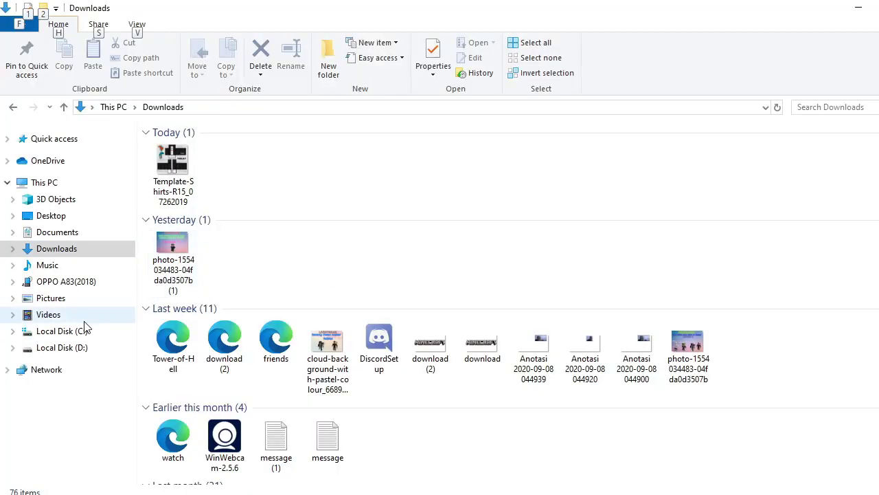
click(51, 315)
double_click(496, 159)
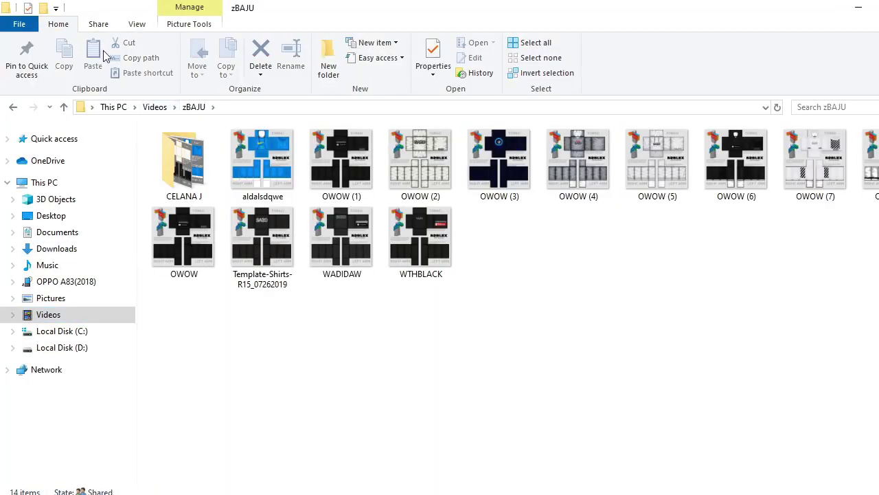
double_click(152, 154)
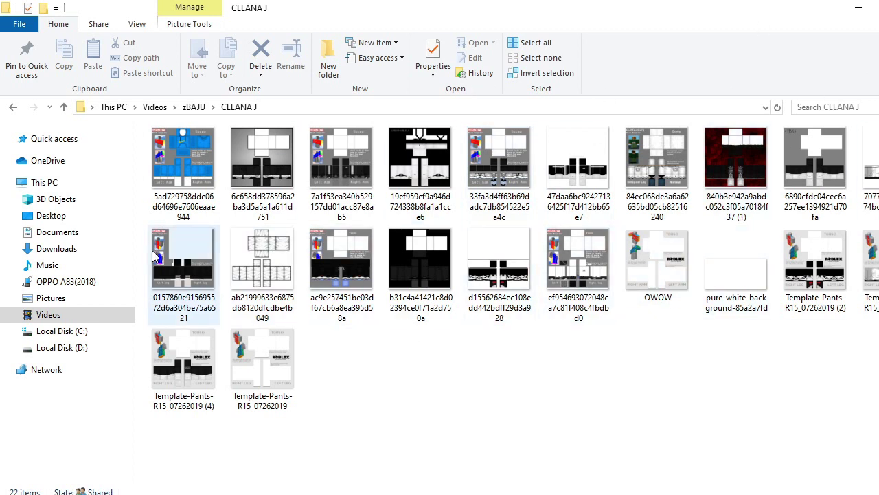
click(253, 359)
drag(483, 438, 341, 328)
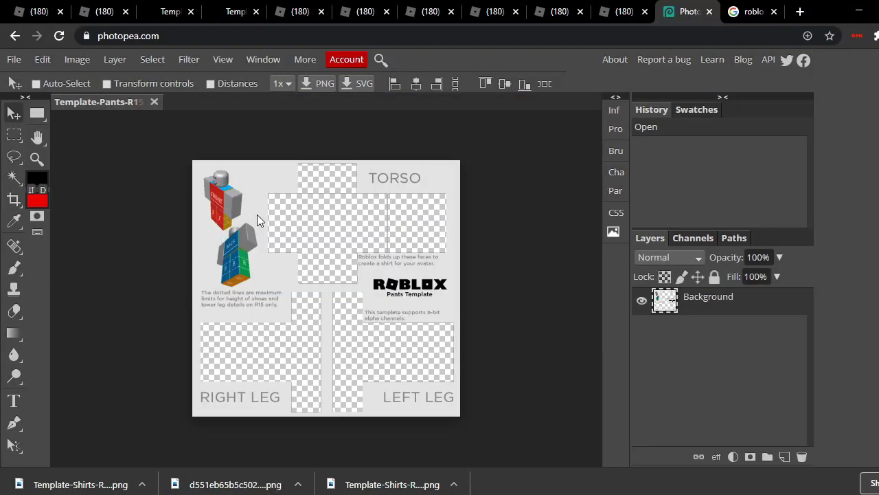
click(714, 276)
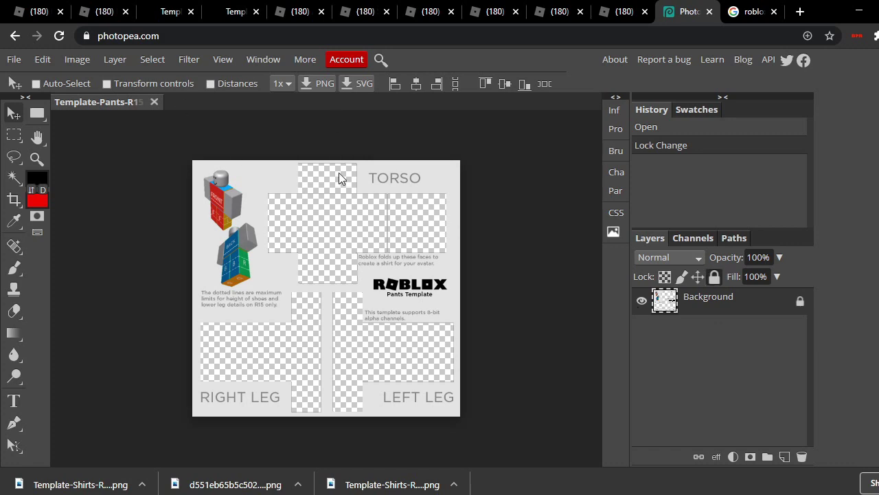
Search Google Images for "roblox pants black".
click(754, 12)
scroll(486, 149, up, 3)
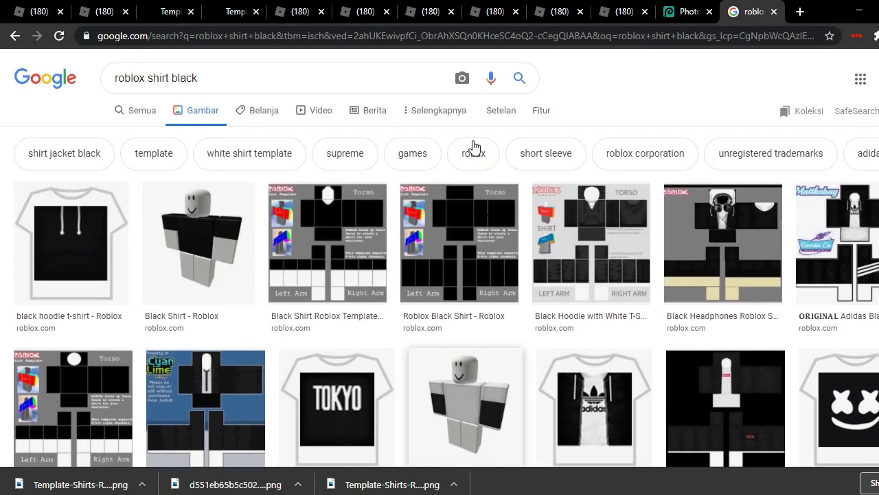
key(BackSpace)
key(BackSpace)
key(BackSpace)
key(BackSpace)
key(BackSpace)
key(BackSpace)
key(BackSpace)
key(BackSpace)
key(BackSpace)
key(BackSpace)
key(BackSpace)
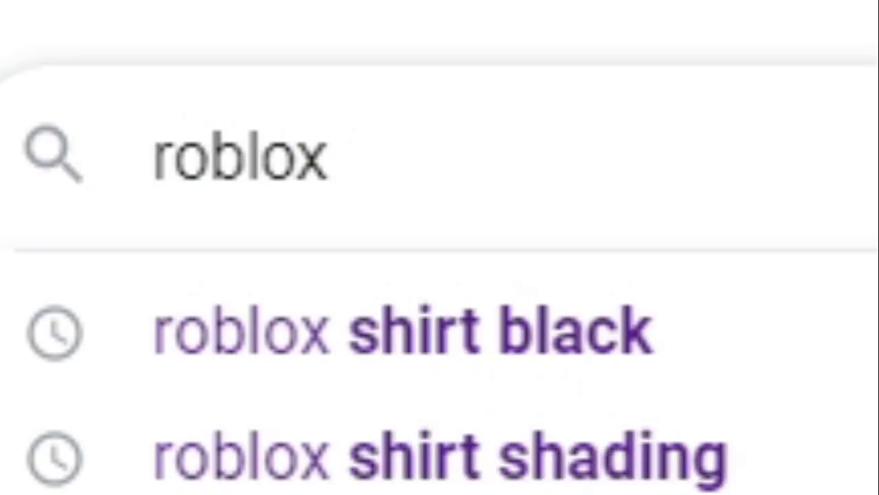
text(pant)
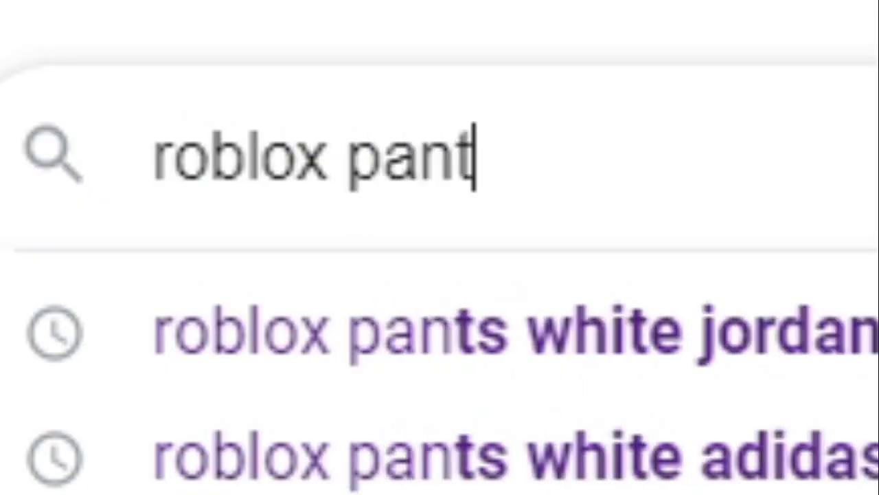
text(s black)
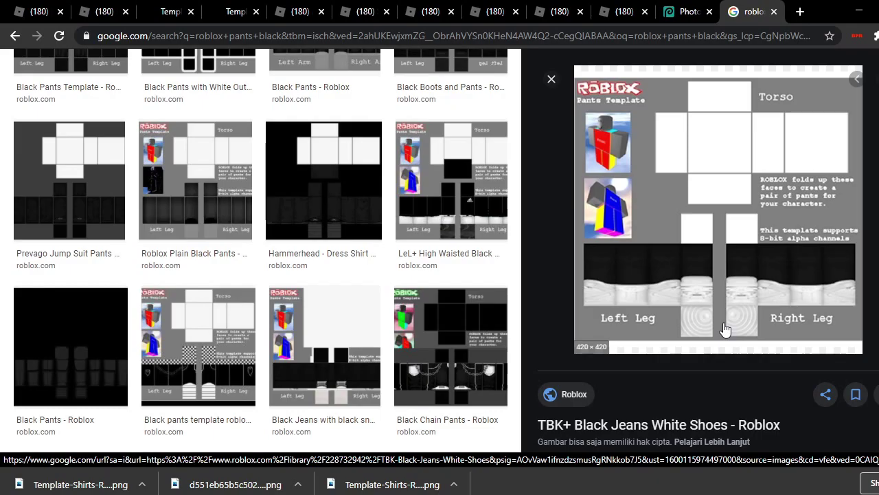
Save the TBK+ Black Jeans White Shoes template image to the computer.
scroll(725, 328, down, 5)
scroll(725, 328, up, 5)
right_click(728, 226)
click(766, 365)
click(351, 306)
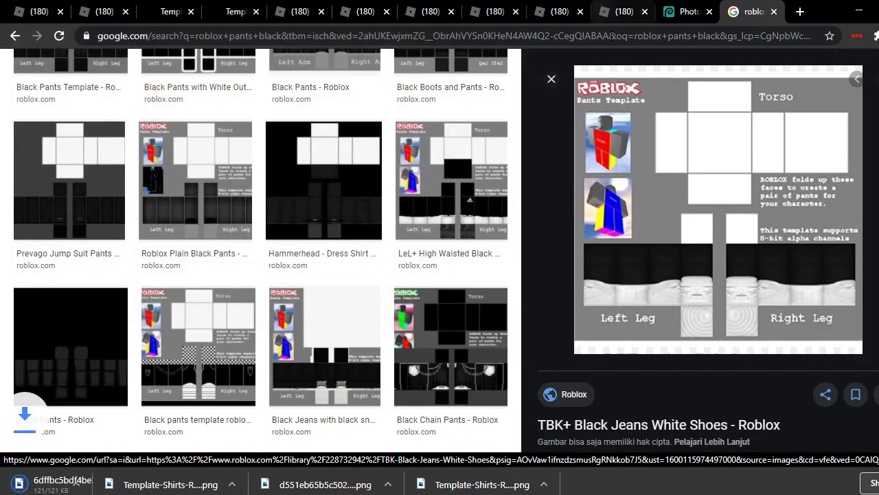
Place the downloaded black jeans image beneath the pants template's Background layer in Photopea and scale it to about 139% width and 147% height.
click(552, 78)
click(680, 11)
key(alt+Tab)
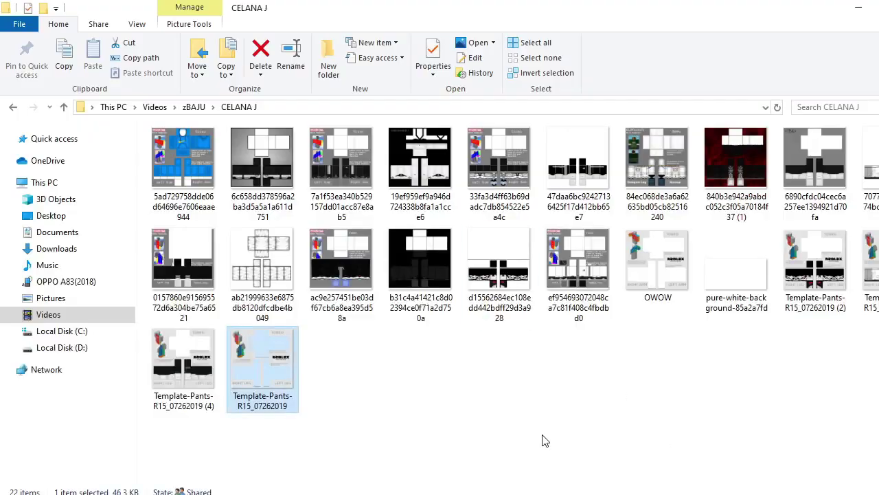
drag(569, 176, 704, 353)
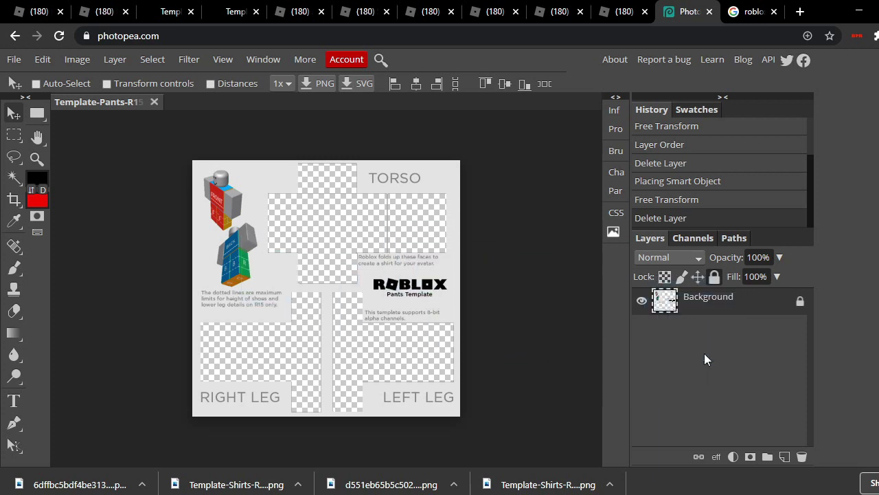
drag(385, 354, 460, 429)
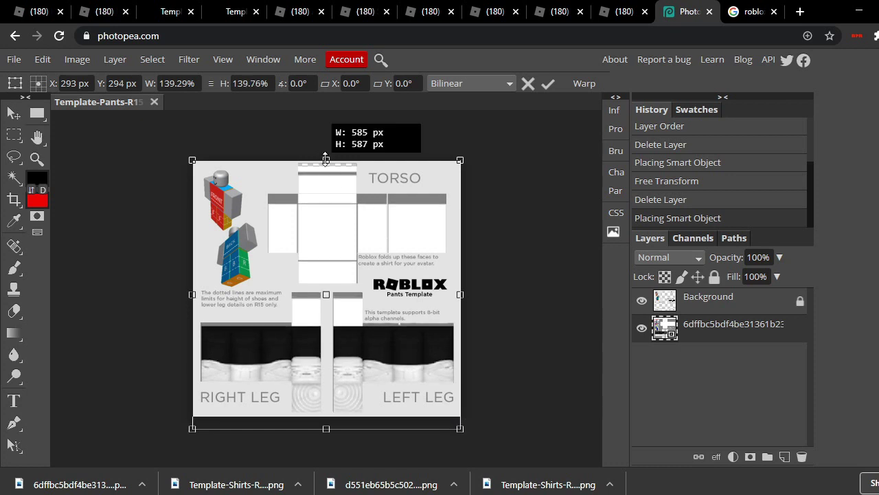
drag(325, 160, 327, 145)
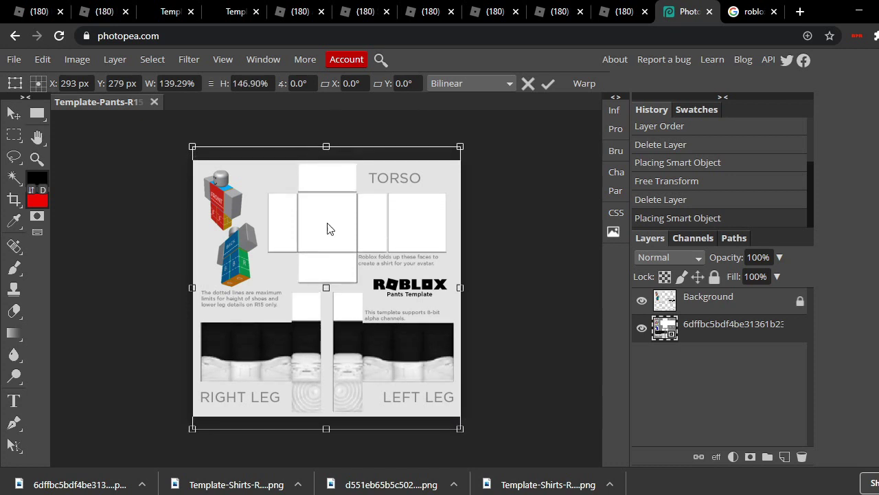
click(15, 118)
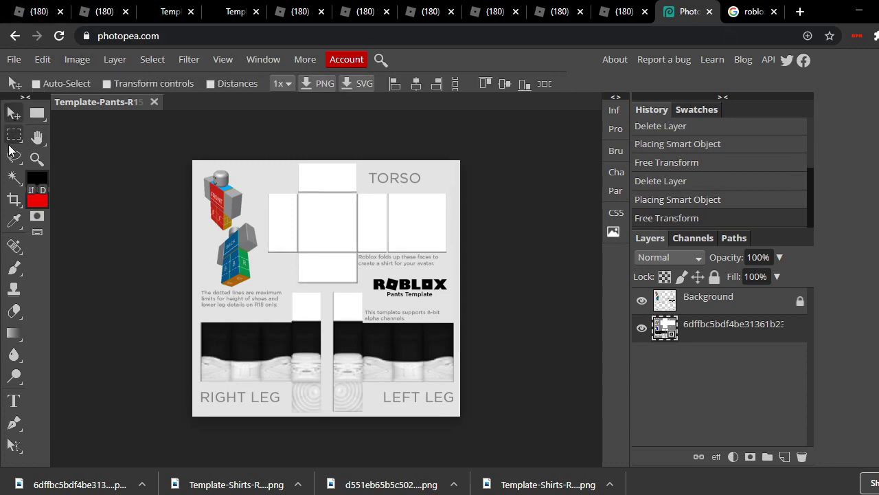
Add the text SAZO at 11 px in black on the white shoe area of the right leg's front panel.
click(15, 397)
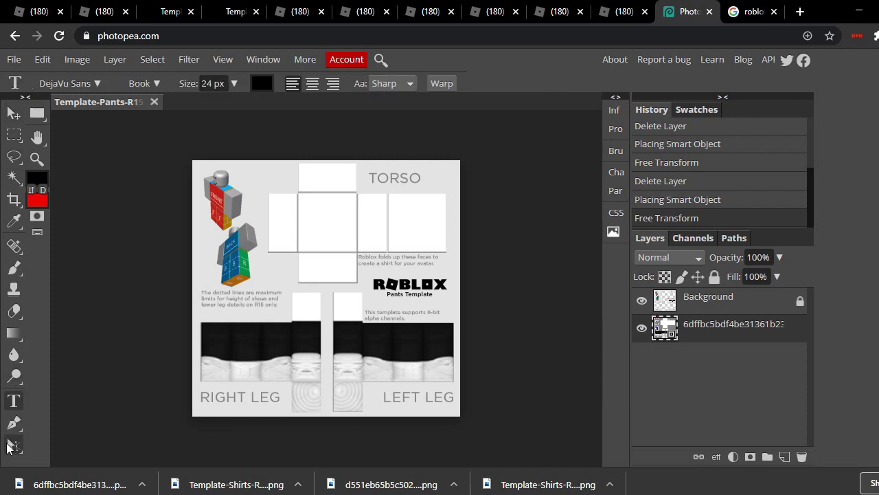
click(298, 355)
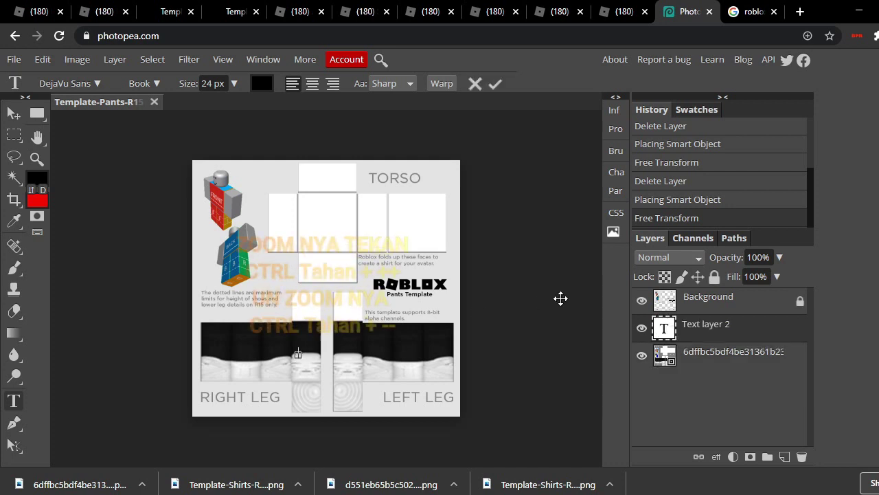
key(ctrl+plus)
key(ctrl+plus)
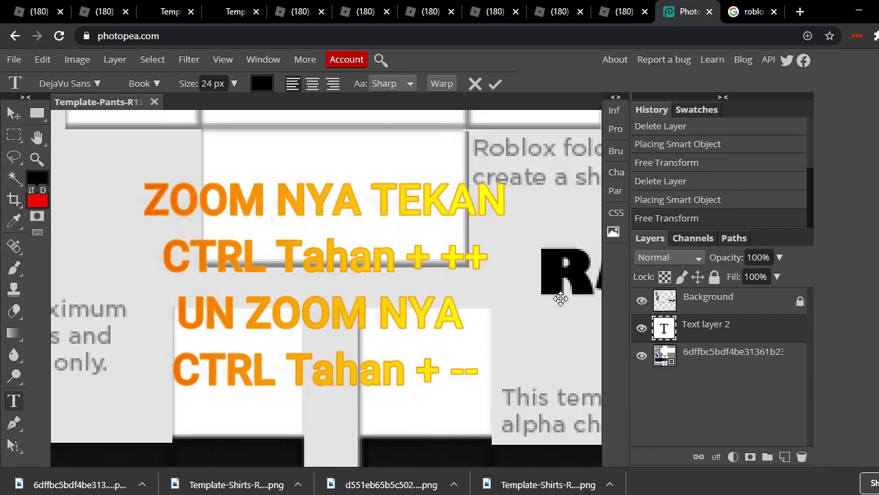
scroll(402, 334, down, 4)
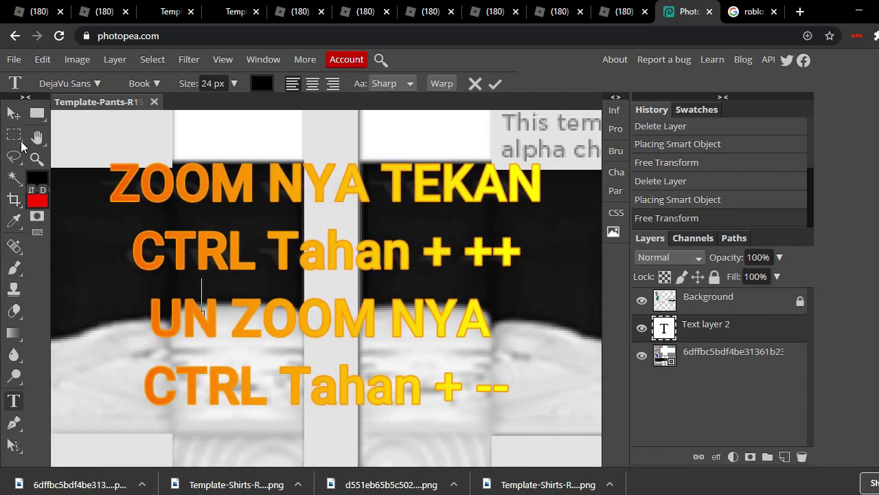
click(234, 83)
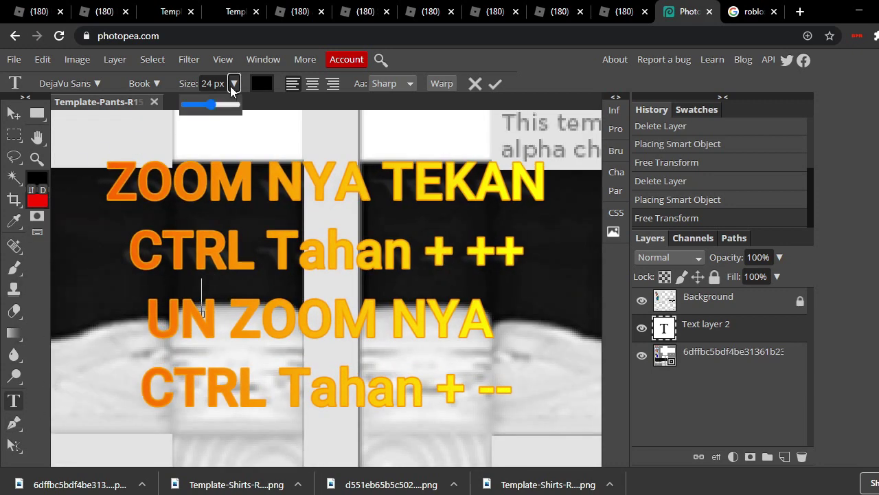
click(211, 104)
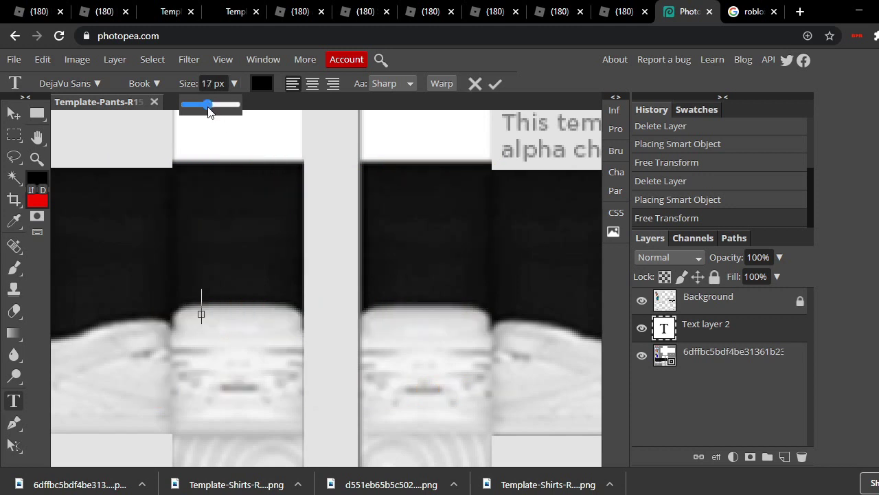
click(219, 159)
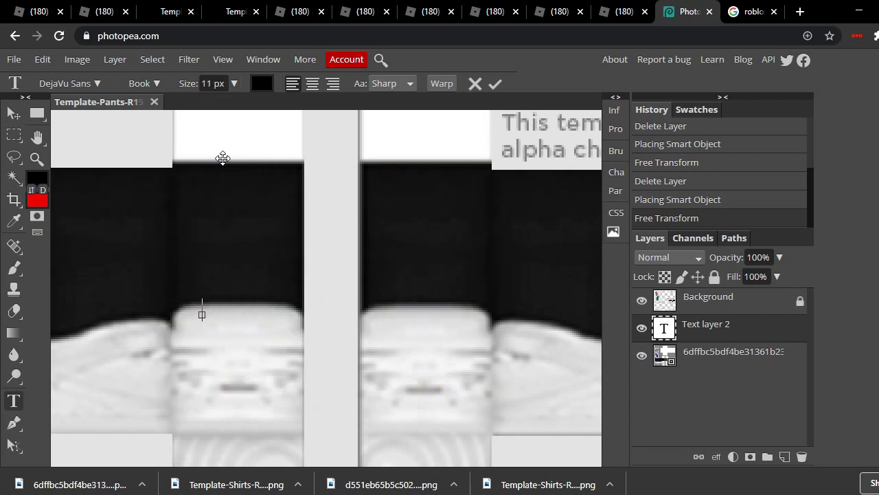
drag(223, 168, 224, 174)
text(SAZO)
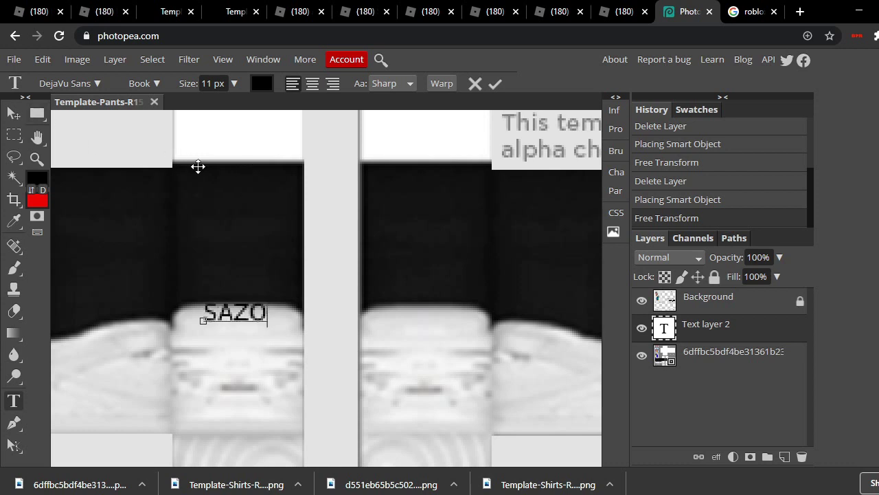
drag(198, 166, 198, 176)
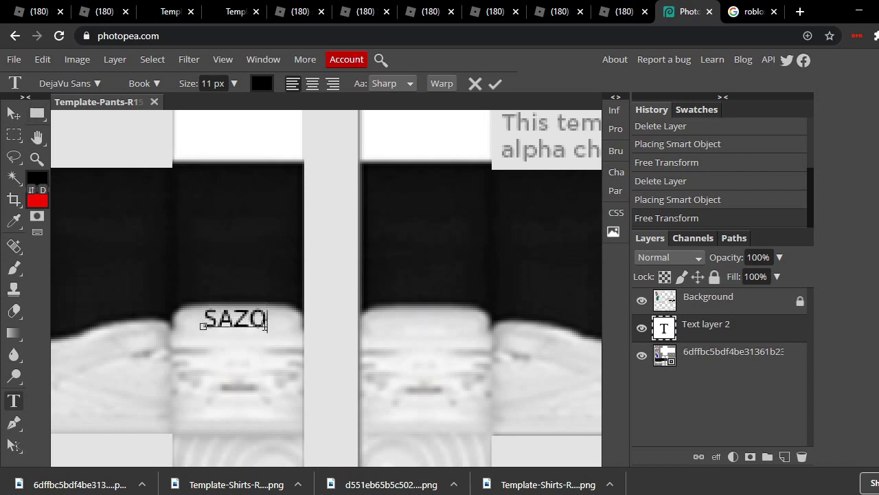
key(ctrl)
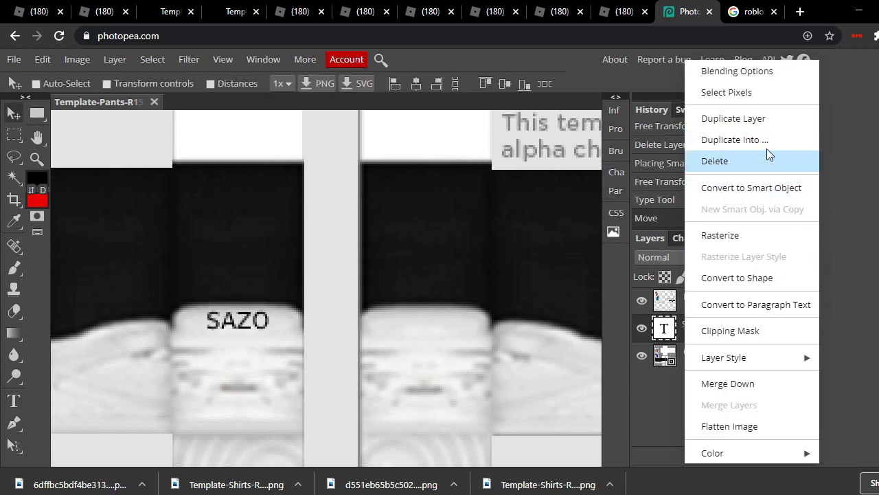
Duplicate the SAZO text layer, place the copy on the left leg's shoe, and align both texts at matching height.
click(761, 122)
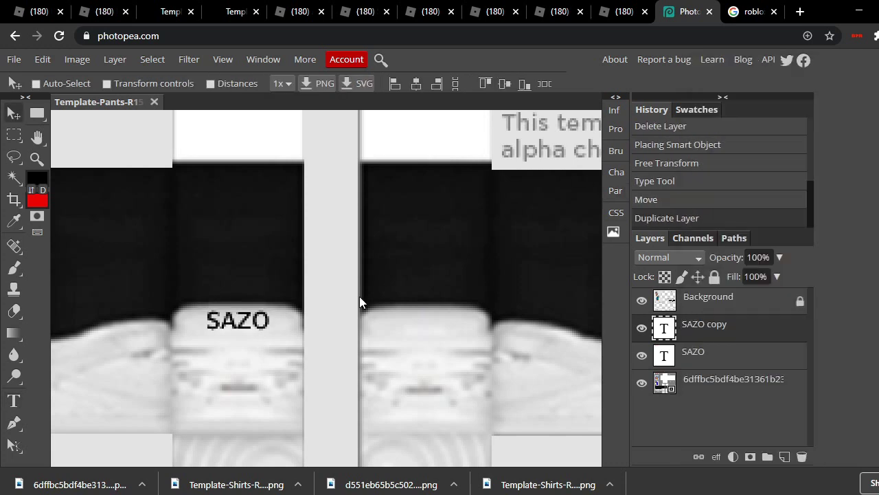
drag(232, 310, 417, 317)
click(696, 351)
drag(307, 361, 300, 371)
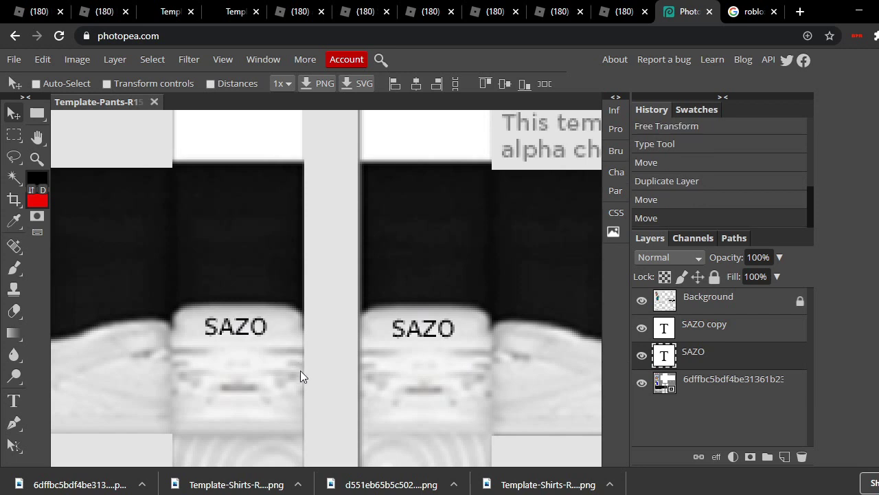
click(719, 327)
drag(463, 394, 466, 393)
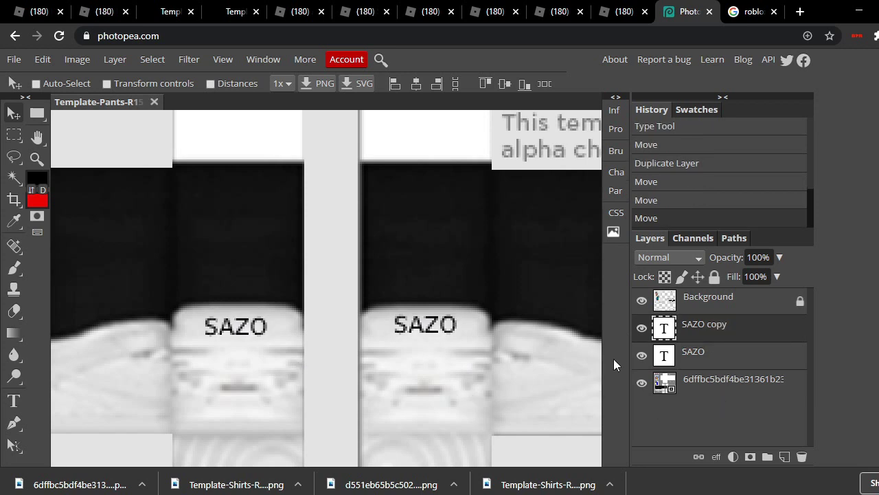
click(694, 354)
drag(341, 403, 339, 396)
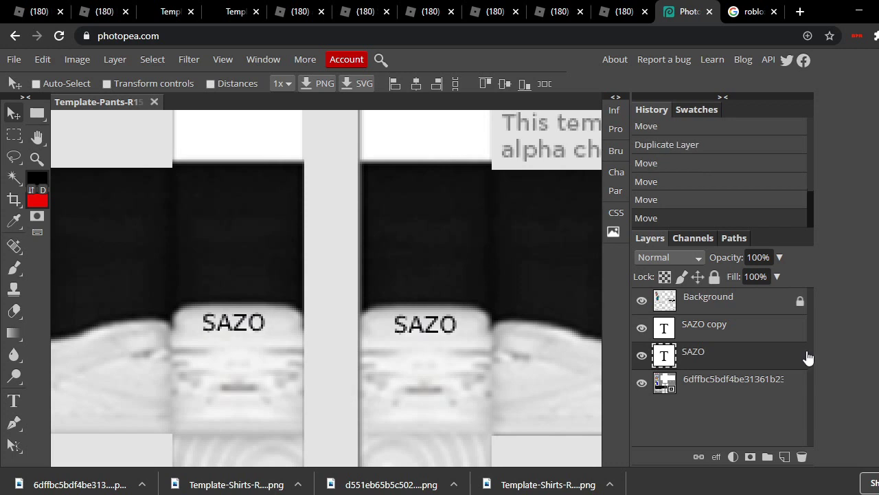
Add a Color Overlay in black (000000) to the SAZO copy text layer.
right_click(680, 330)
click(750, 71)
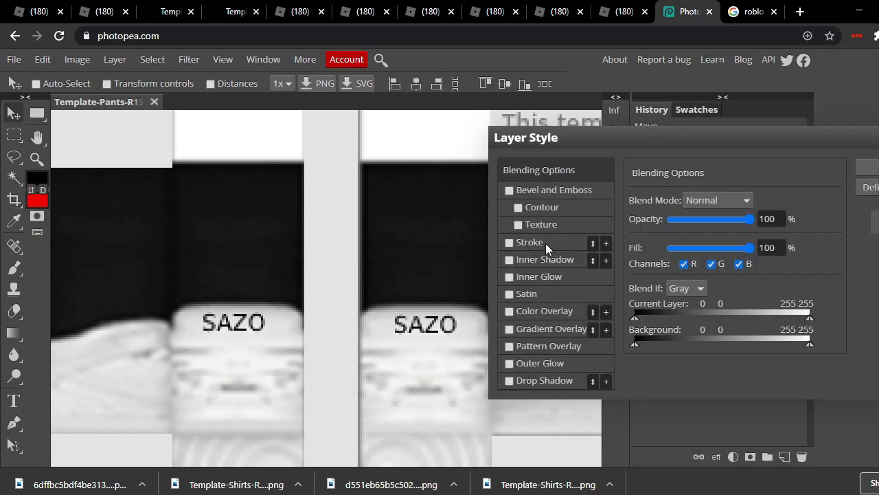
click(520, 312)
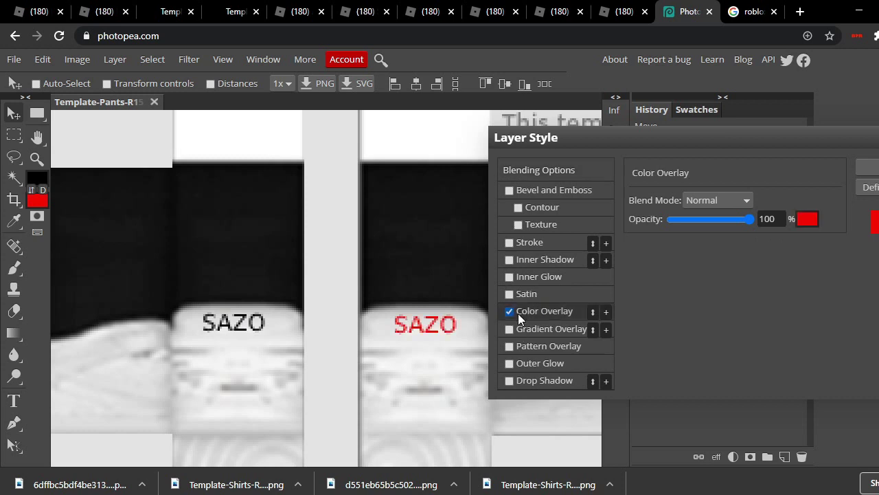
click(820, 217)
drag(722, 189, 446, 363)
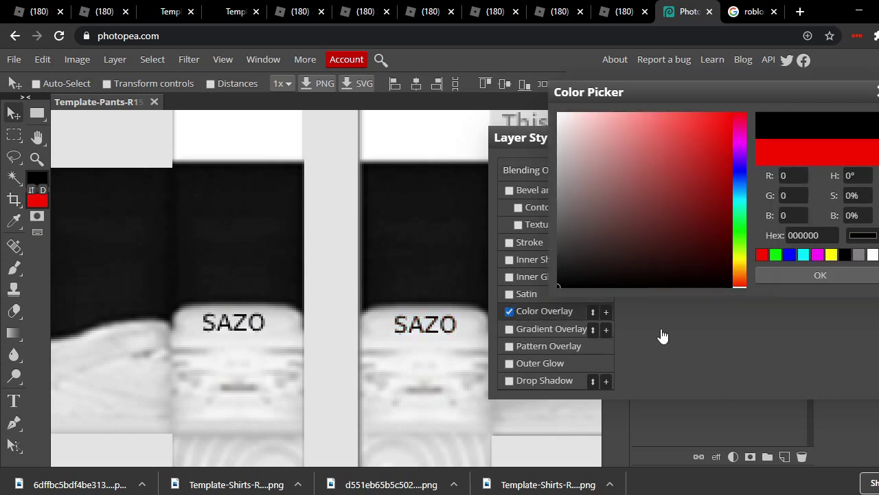
click(773, 271)
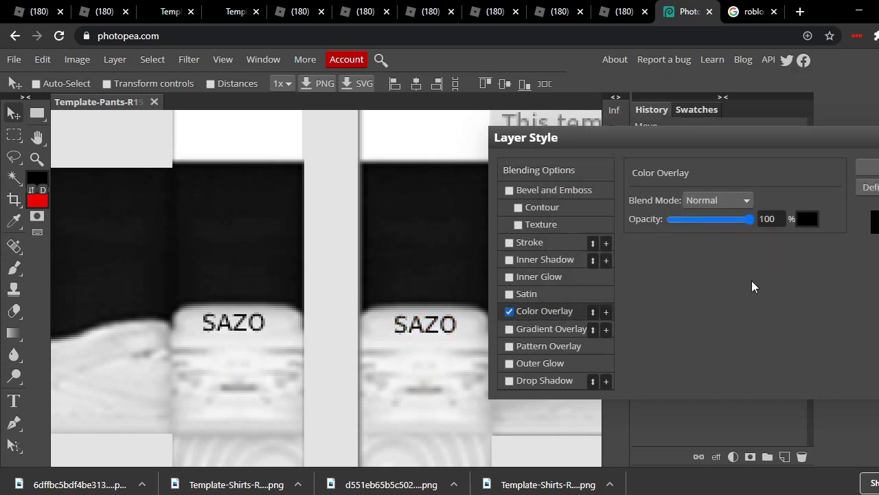
Enable Bevel and Emboss and Inner Shadow for the SAZO copy layer and apply the layer style.
click(515, 242)
click(644, 288)
click(725, 229)
click(864, 96)
click(510, 242)
click(515, 277)
click(511, 191)
click(511, 259)
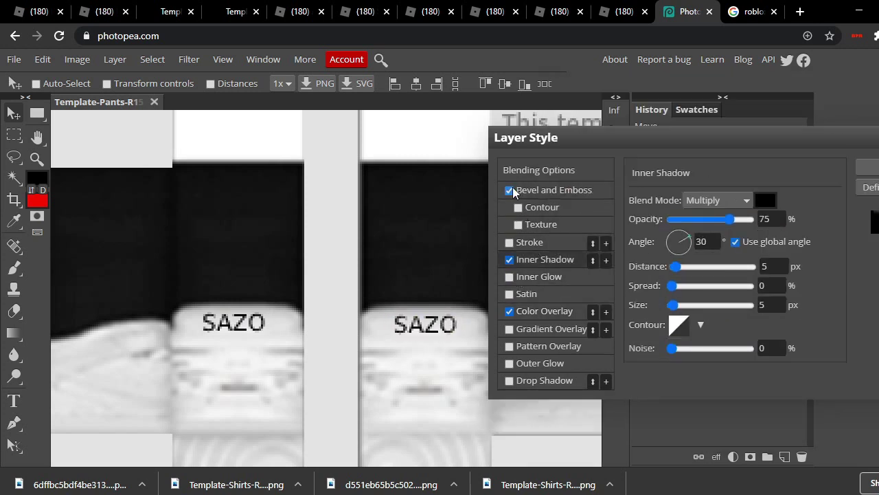
click(864, 167)
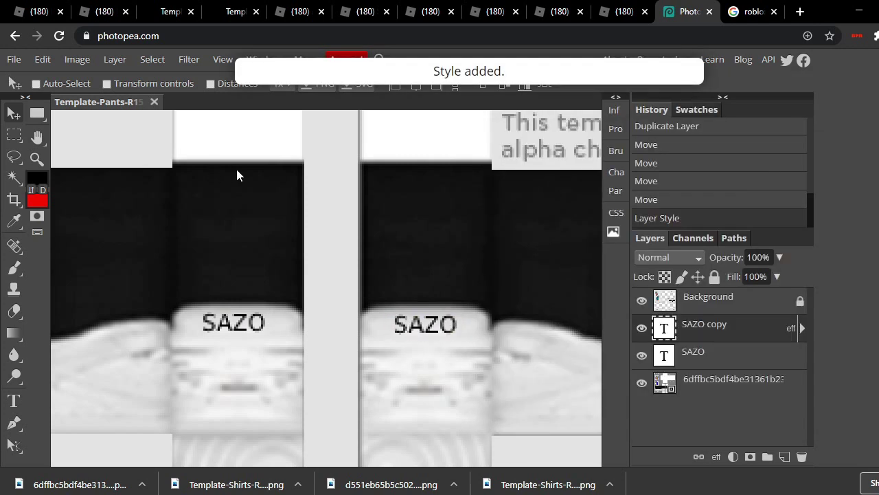
Export the finished pants template as a 585 × 559 px PNG at 100% quality.
key(ctrl+0)
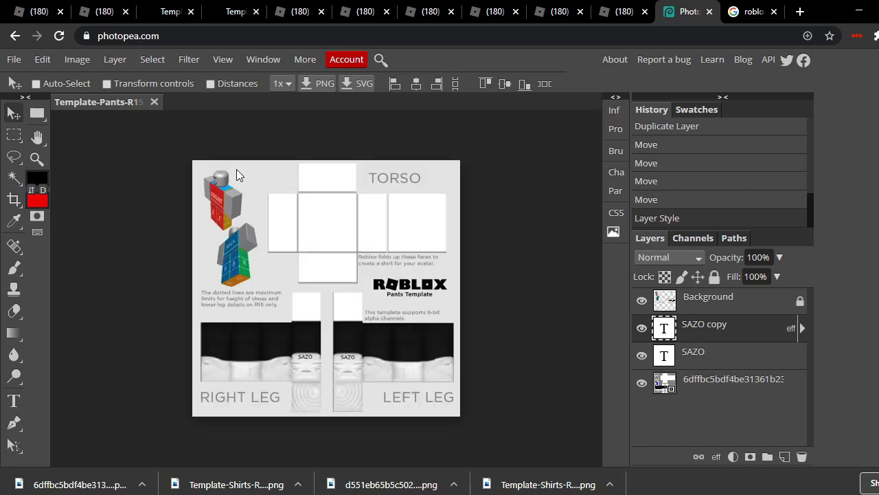
click(14, 59)
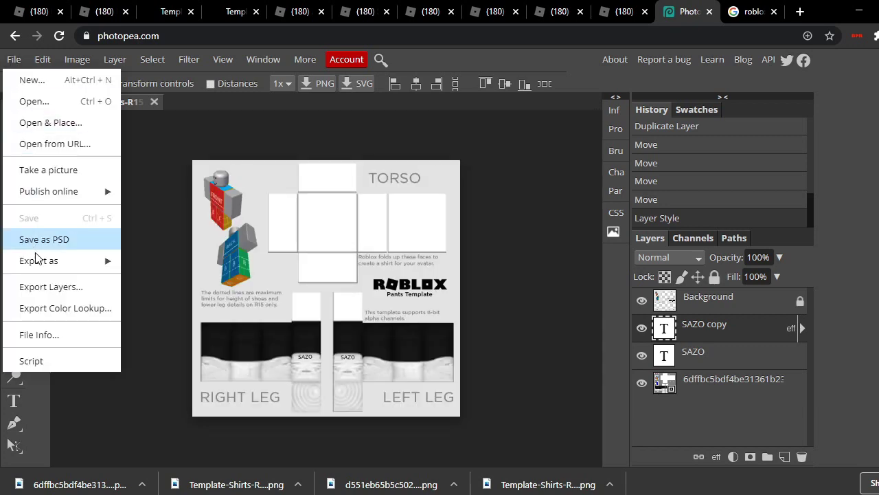
mouse_move(27, 261)
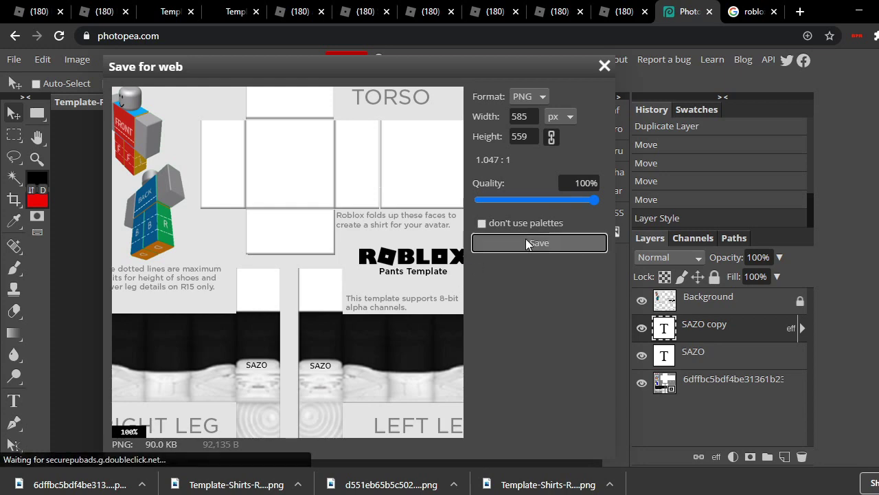
click(528, 242)
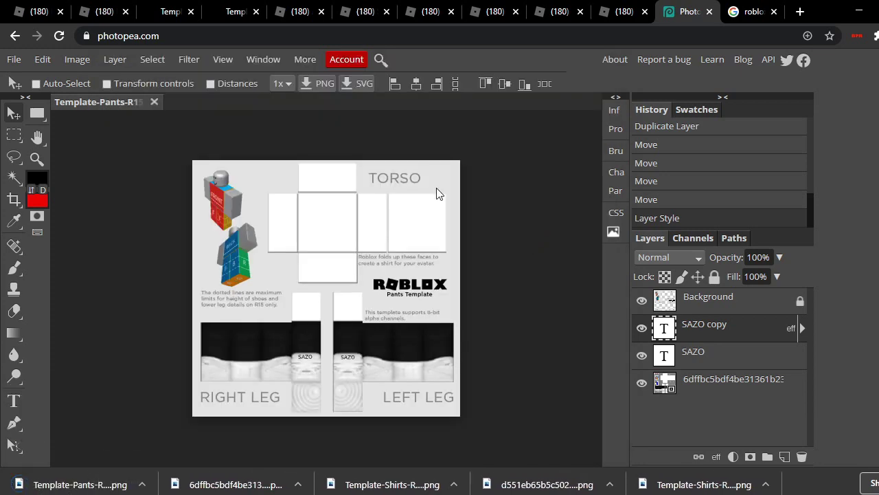
Switch to Roblox's Create Pants page for the SAZO group and choose Template-Pants-R15_07262019 from Downloads as the image.
click(234, 12)
click(168, 12)
click(126, 10)
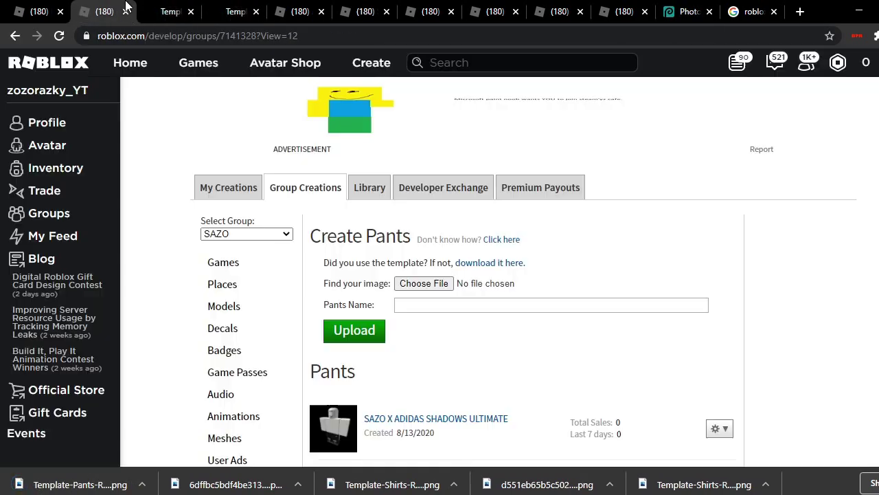
scroll(416, 226, down, 5)
scroll(422, 256, up, 3)
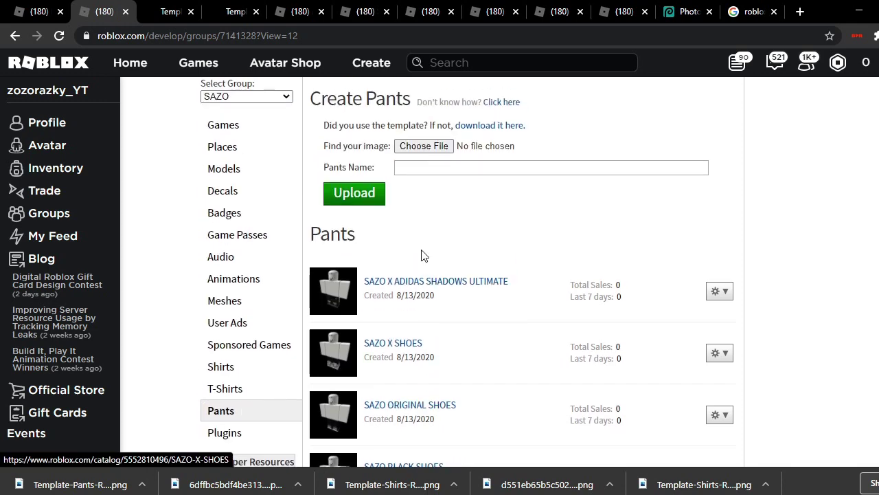
click(431, 147)
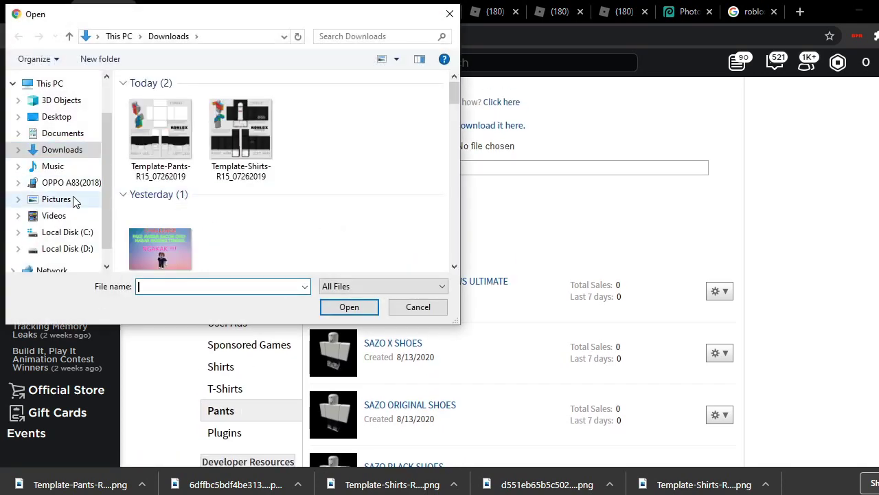
click(73, 149)
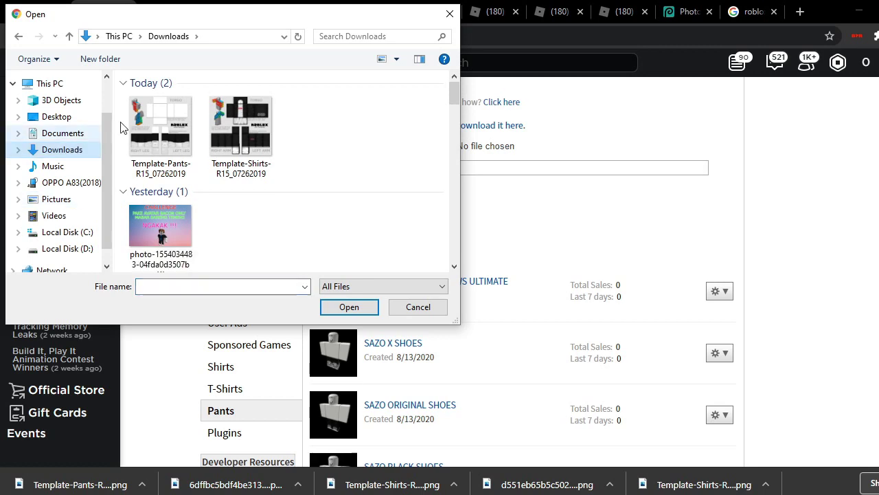
click(154, 130)
click(354, 290)
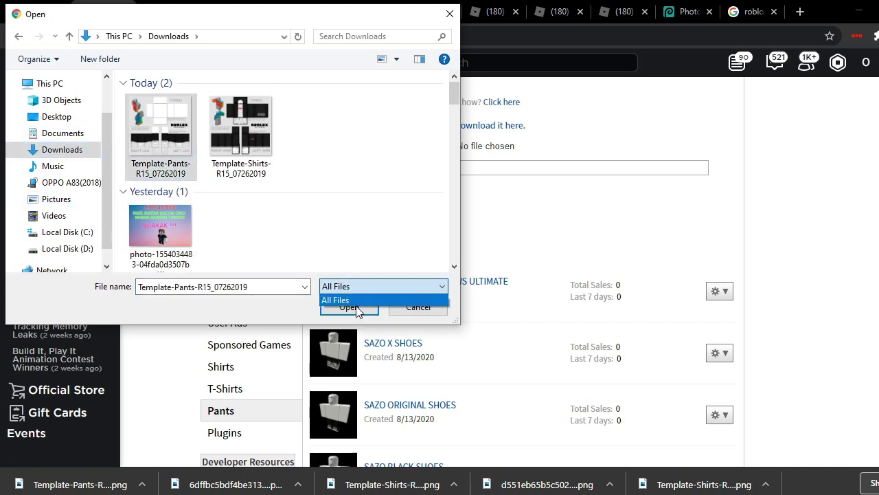
click(356, 310)
click(350, 309)
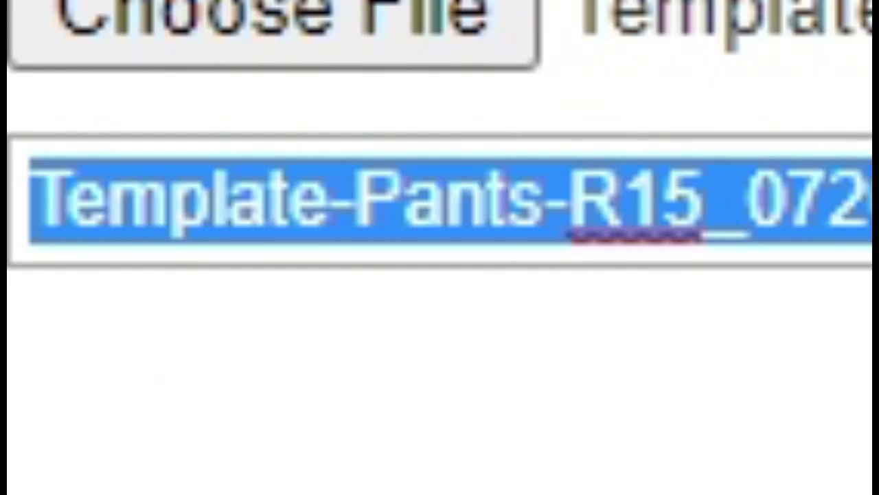
Name the pants CELANA YES YES and upload them.
text(CELANA YES)
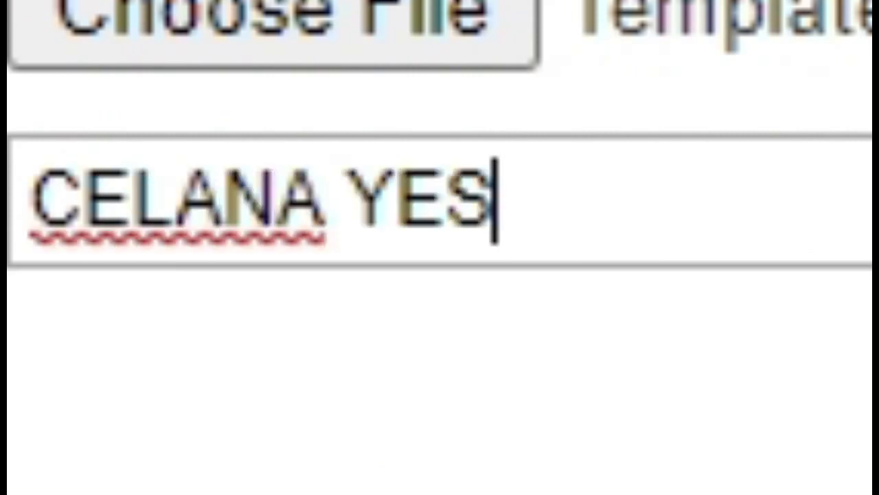
text( YES)
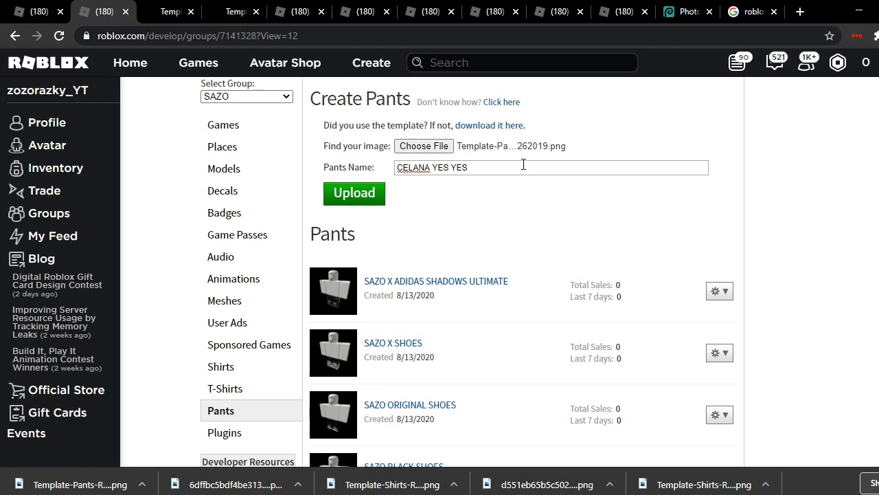
key(ctrl+a)
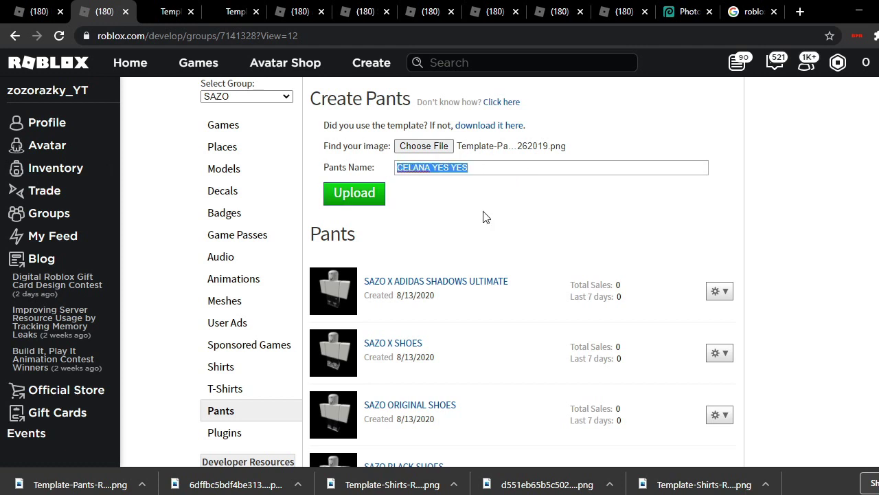
click(354, 196)
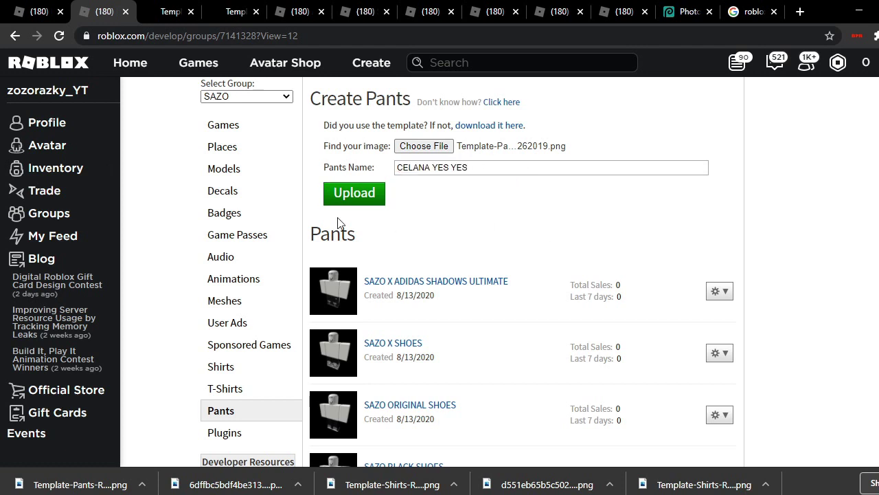
click(368, 200)
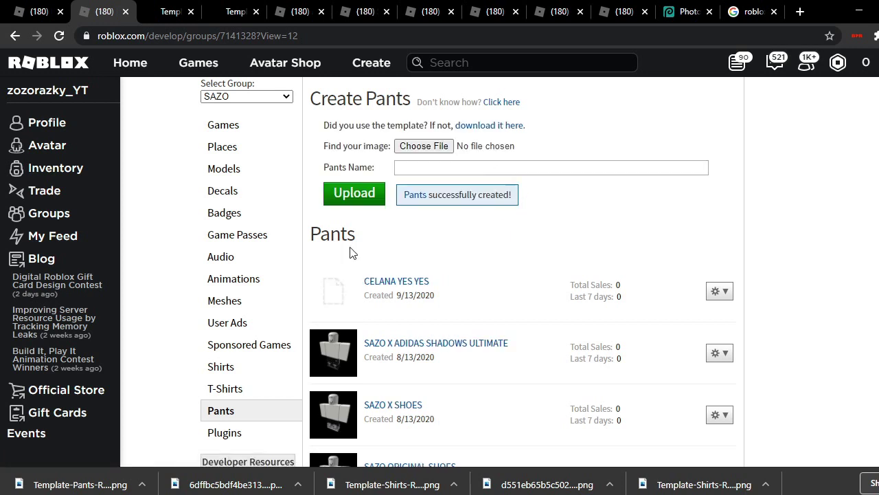
Open the configuration page of the CELANA YES YES pants in a separate browser tab and switch to it.
click(711, 293)
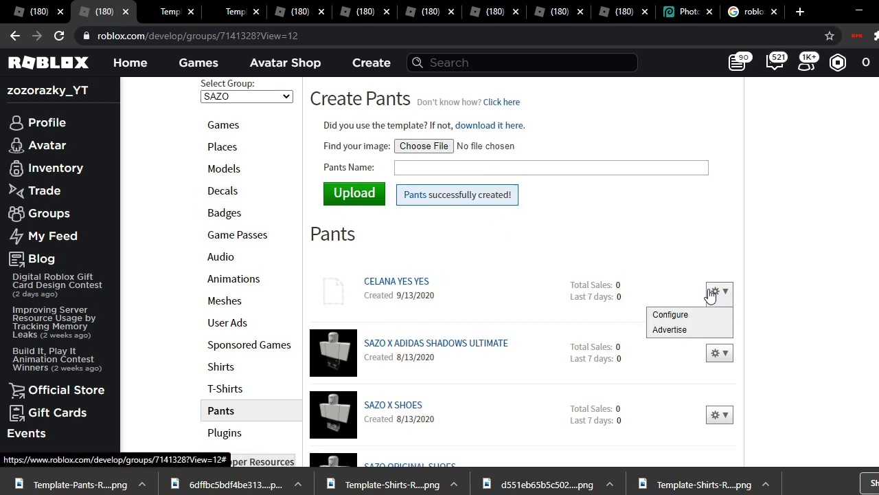
right_click(713, 314)
click(742, 317)
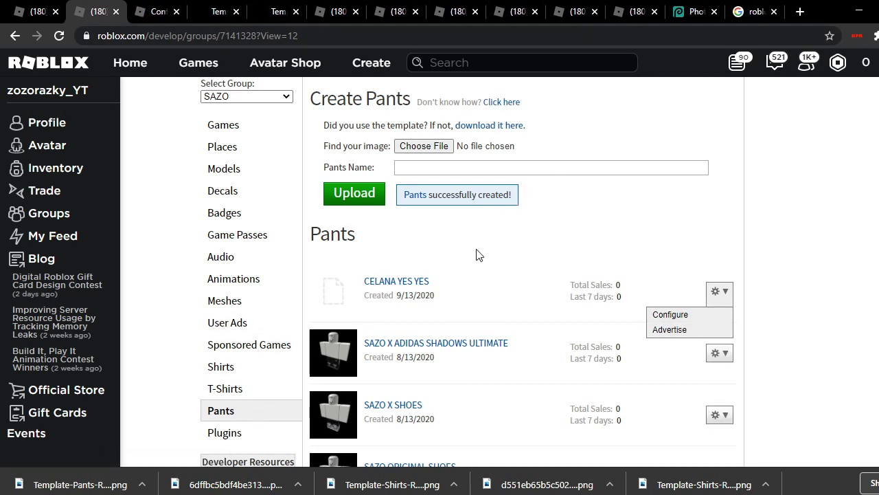
scroll(479, 255, up, 2)
scroll(477, 259, down, 3)
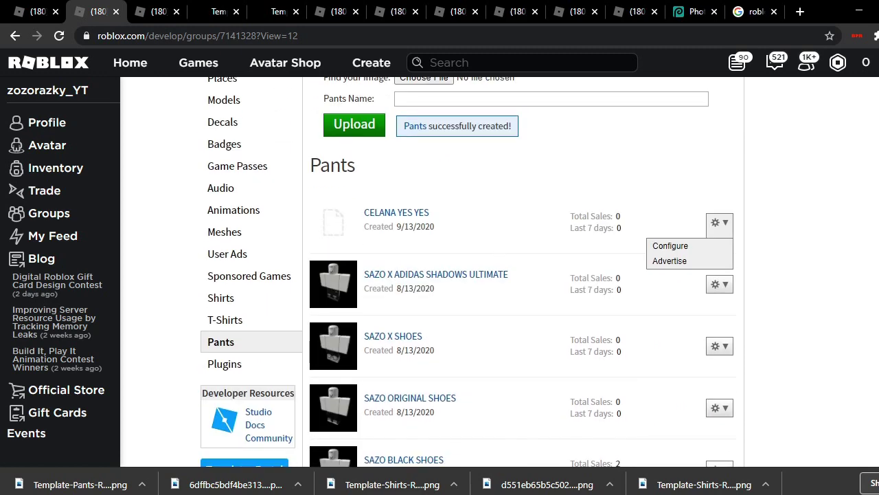
scroll(479, 275, up, 2)
click(163, 8)
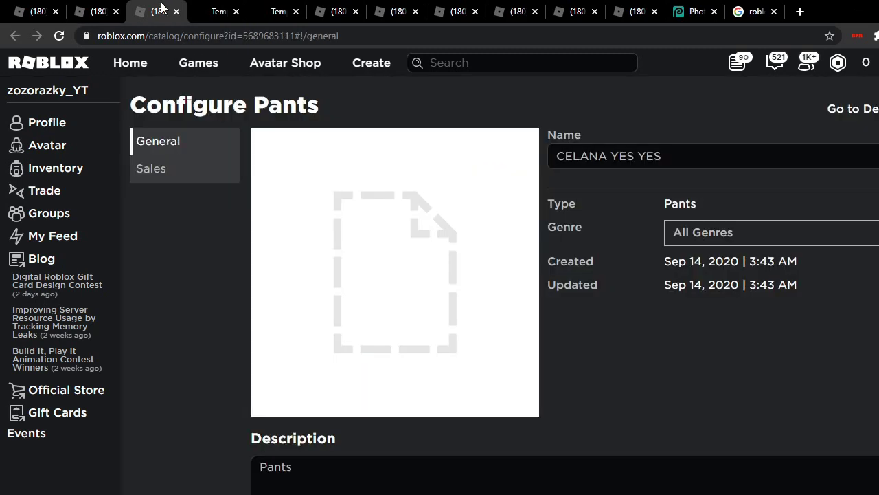
click(176, 167)
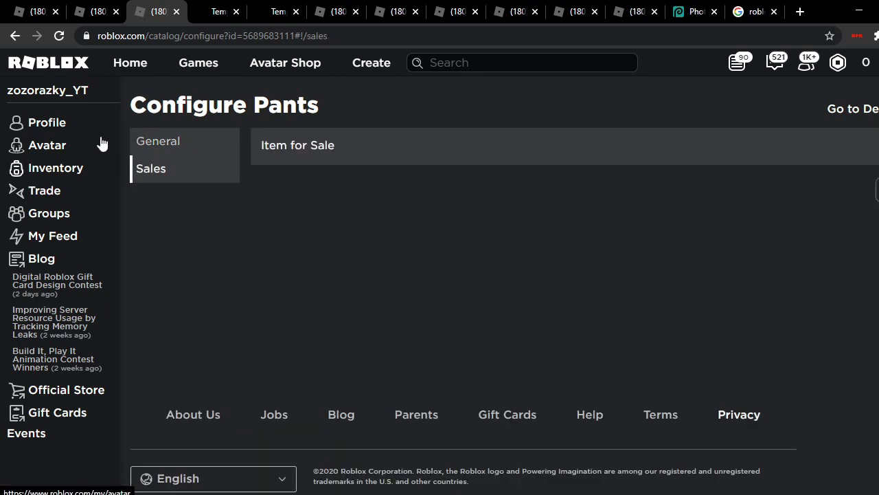
click(231, 142)
drag(662, 157, 602, 218)
click(602, 218)
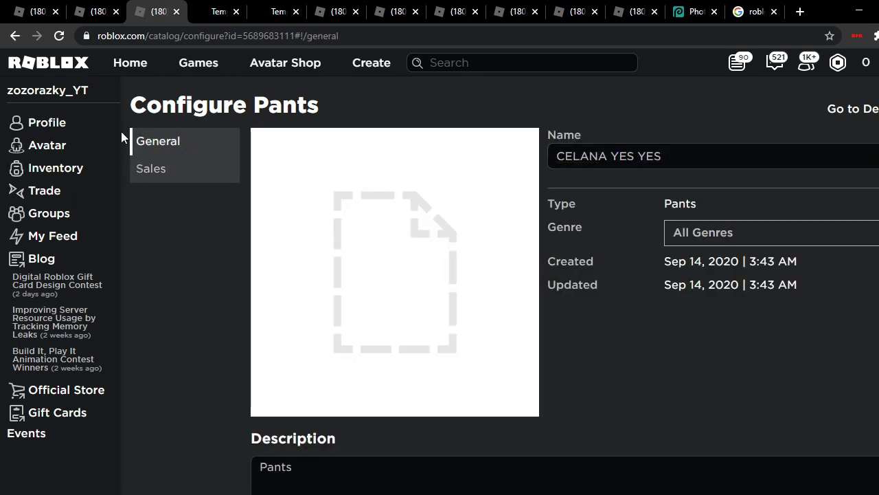
Put the CELANA YES YES pants up for sale at a price of 5 Robux and save the sales settings.
click(141, 168)
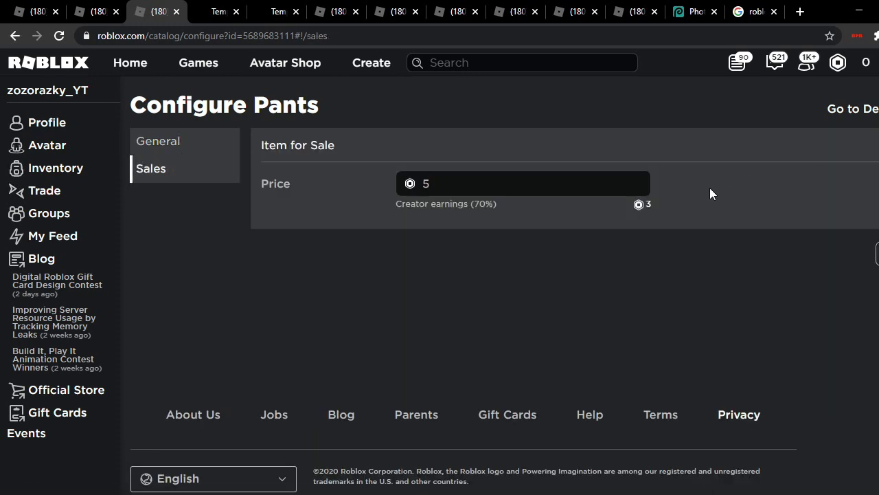
key(BackSpace)
text(2)
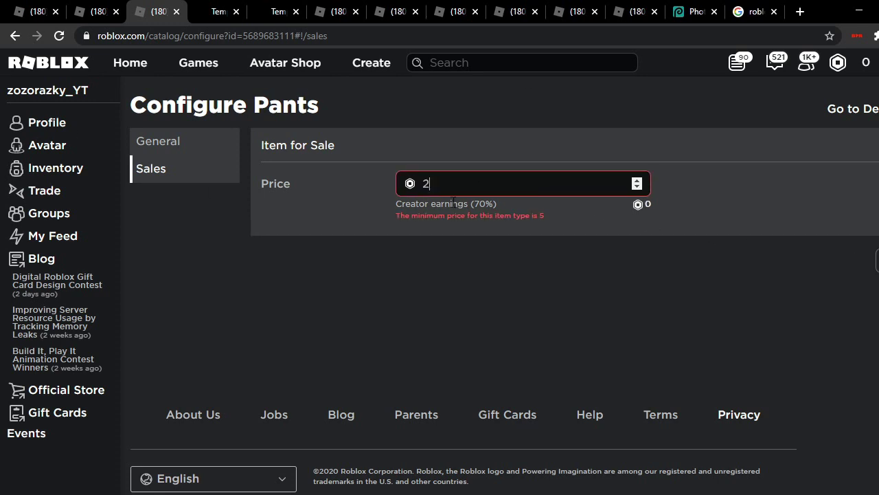
key(ctrl+a)
text(4)
key(BackSpace)
text(5)
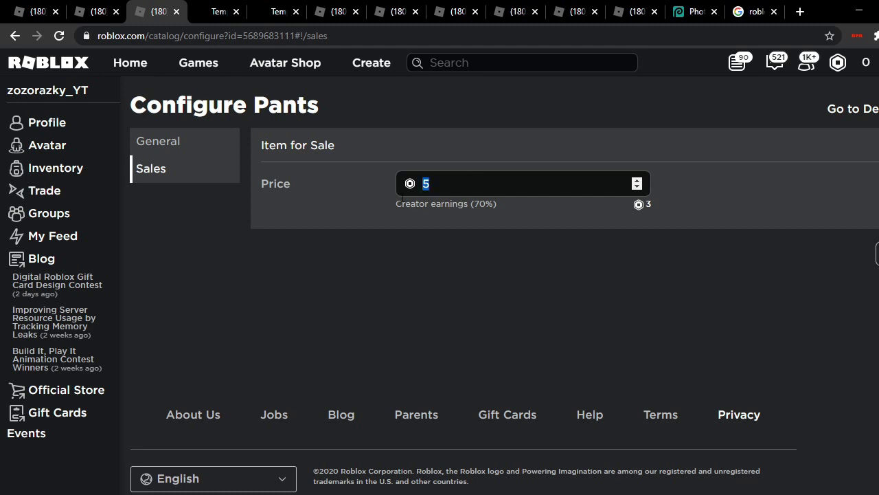
text(23)
key(ctrl+a)
text(5)
key(Tab)
drag(508, 210, 478, 213)
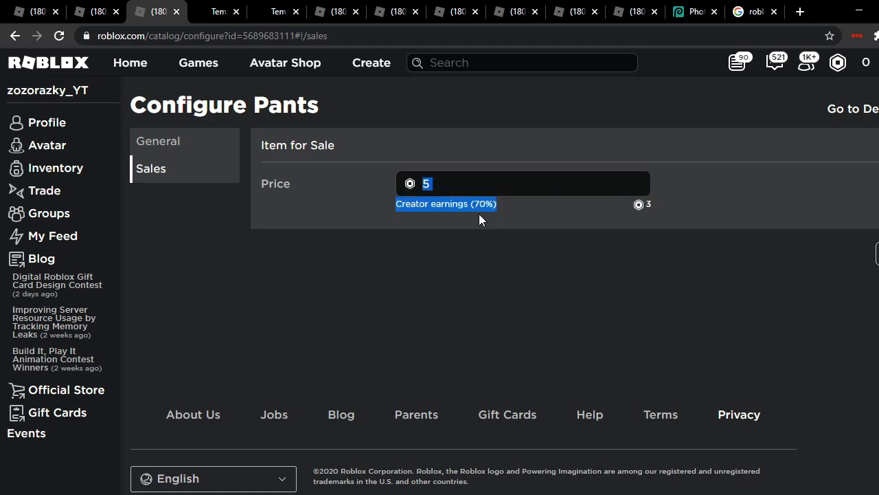
double_click(420, 206)
click(438, 212)
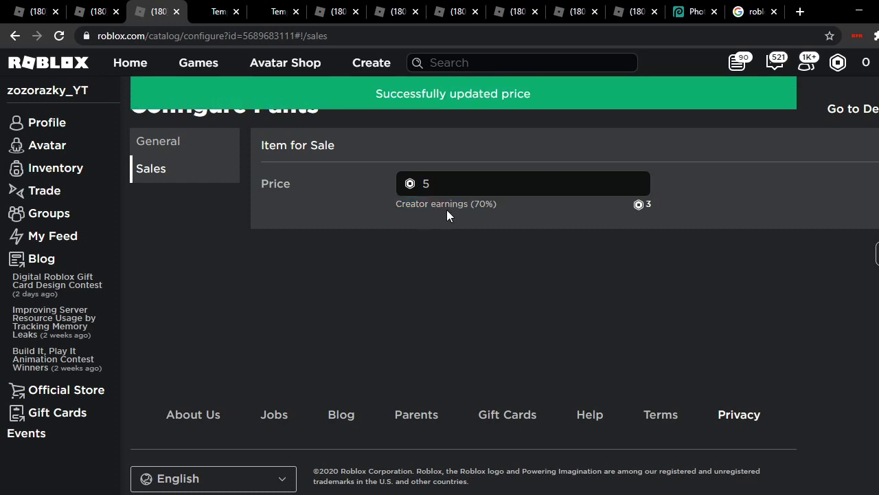
triple_click(457, 205)
click(544, 220)
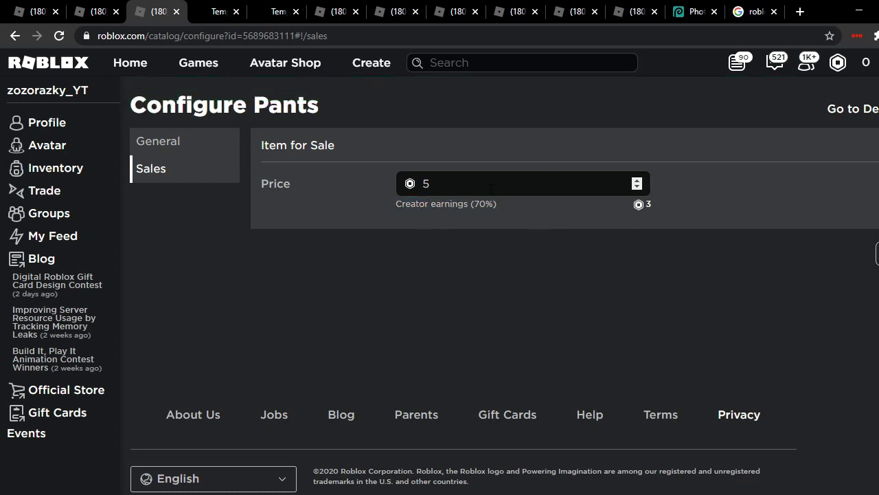
double_click(491, 187)
click(685, 219)
click(120, 5)
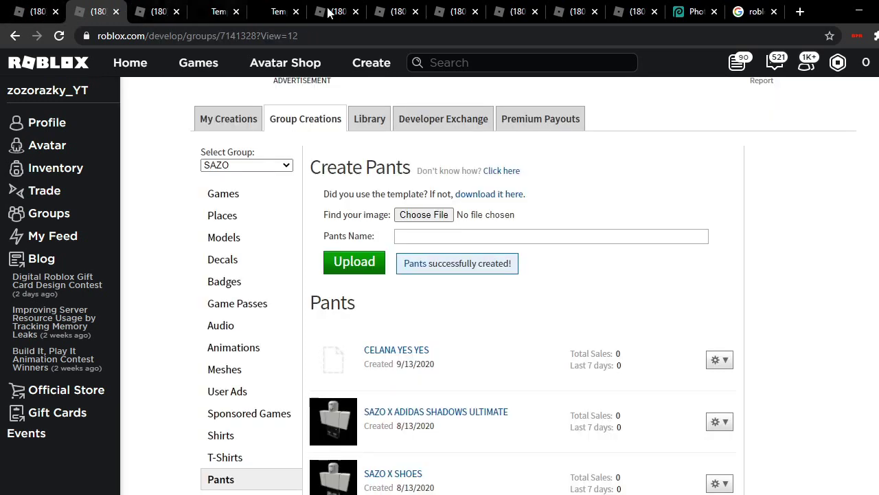
click(135, 5)
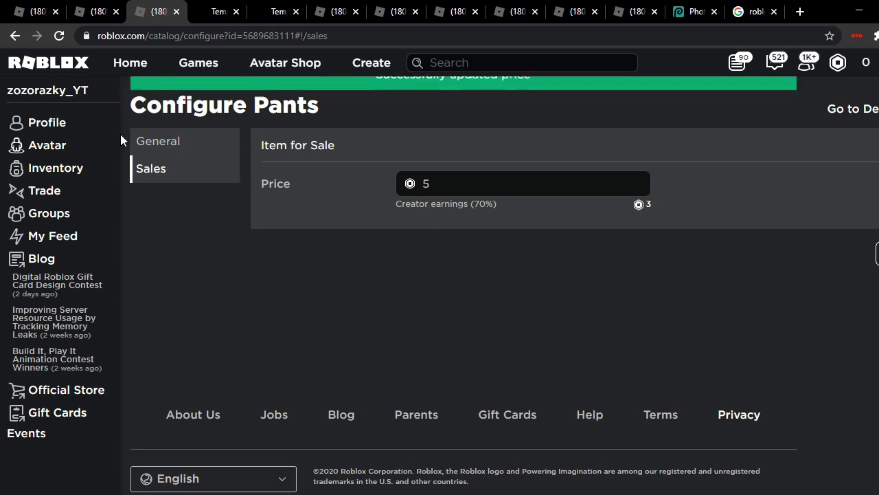
click(39, 11)
click(145, 11)
click(197, 5)
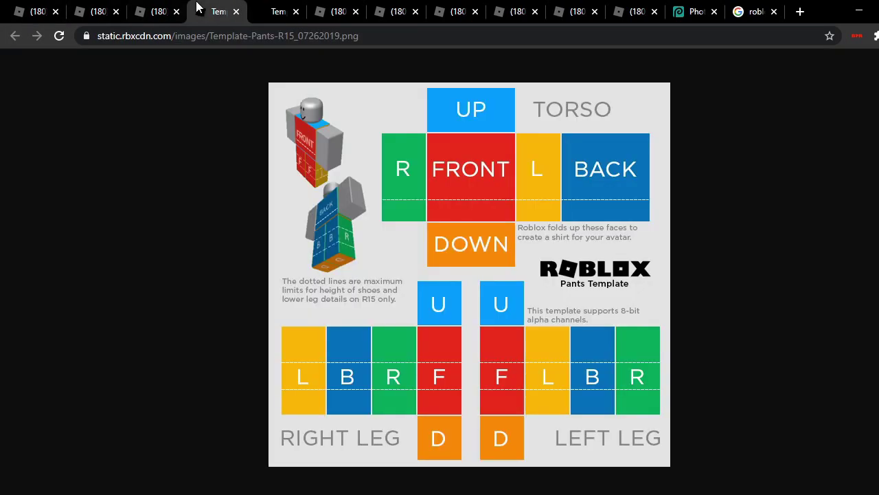
click(121, 6)
click(213, 11)
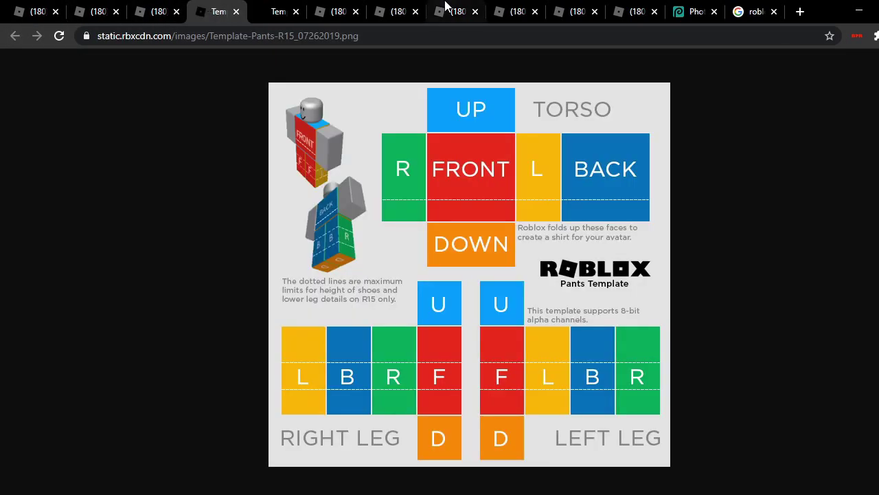
Switch to the SAZO group's store page, reload it and examine the listed items.
click(399, 11)
scroll(75, 79, up, 2)
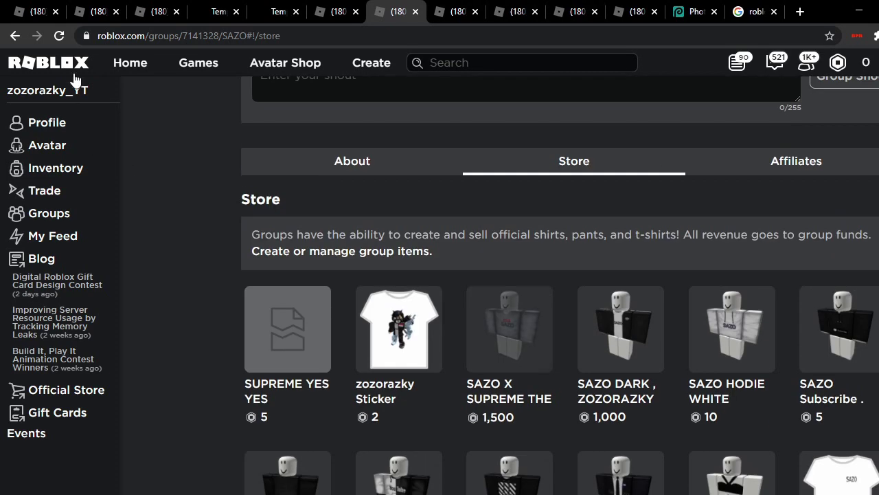
click(59, 35)
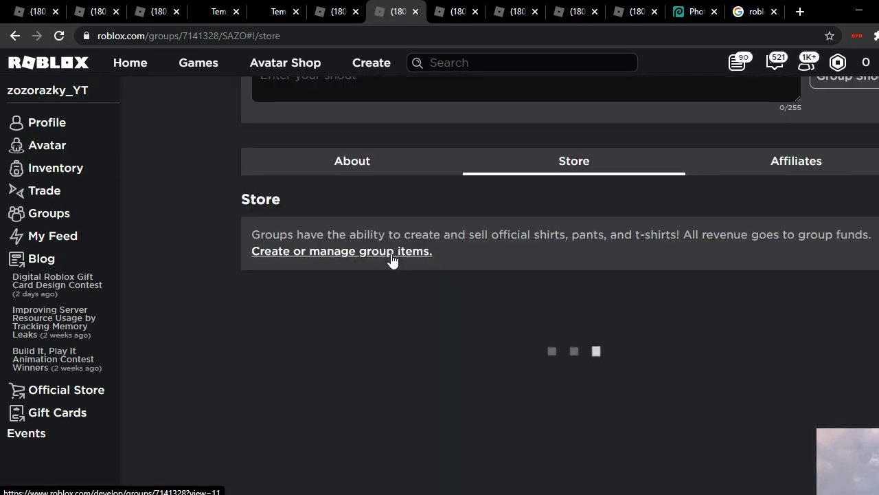
scroll(241, 249, down, 2)
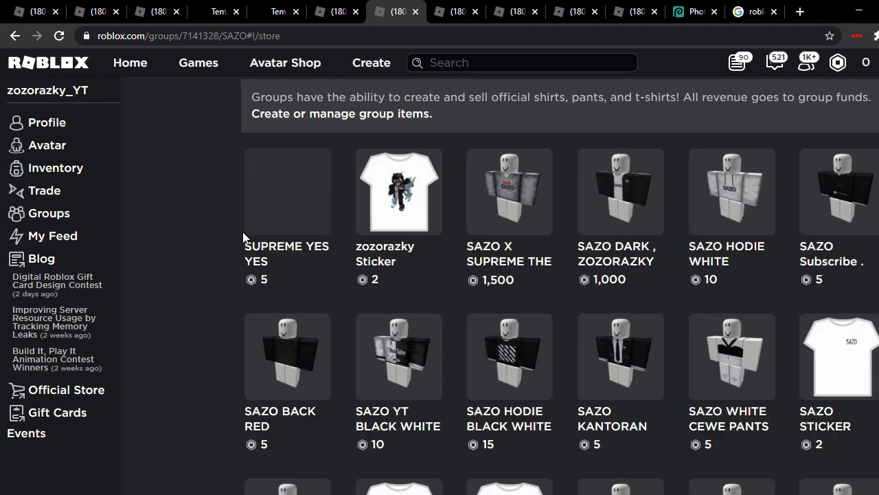